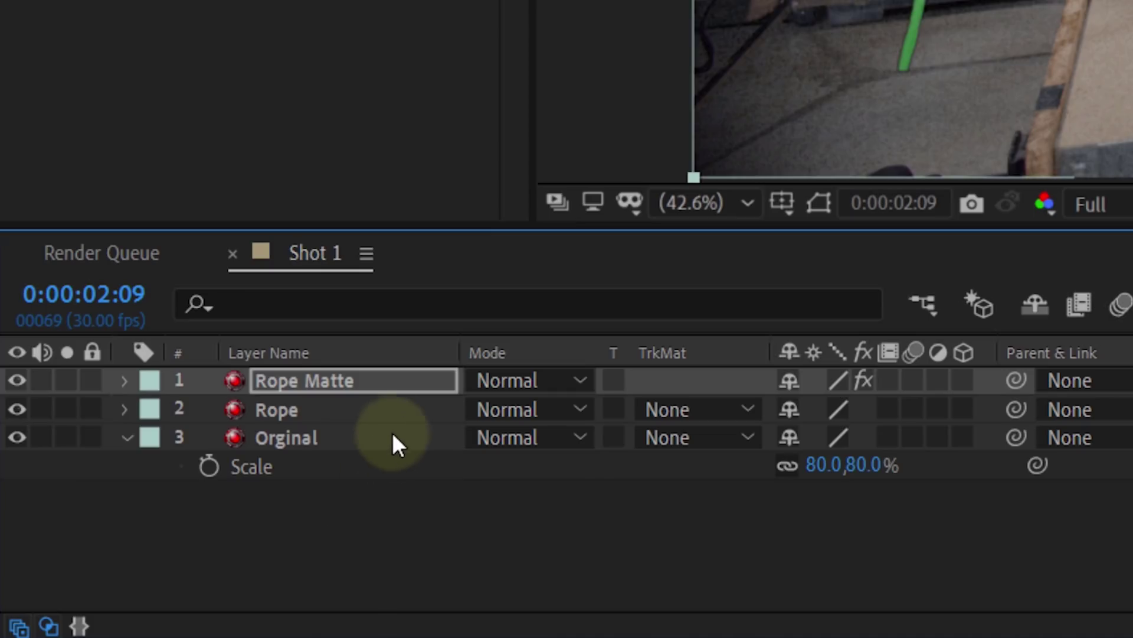
- Set the Rope layer's track matte to Alpha Inverted Matte "Rope Matte" and check the cutout by briefly hiding the Orginal layer
click(395, 412)
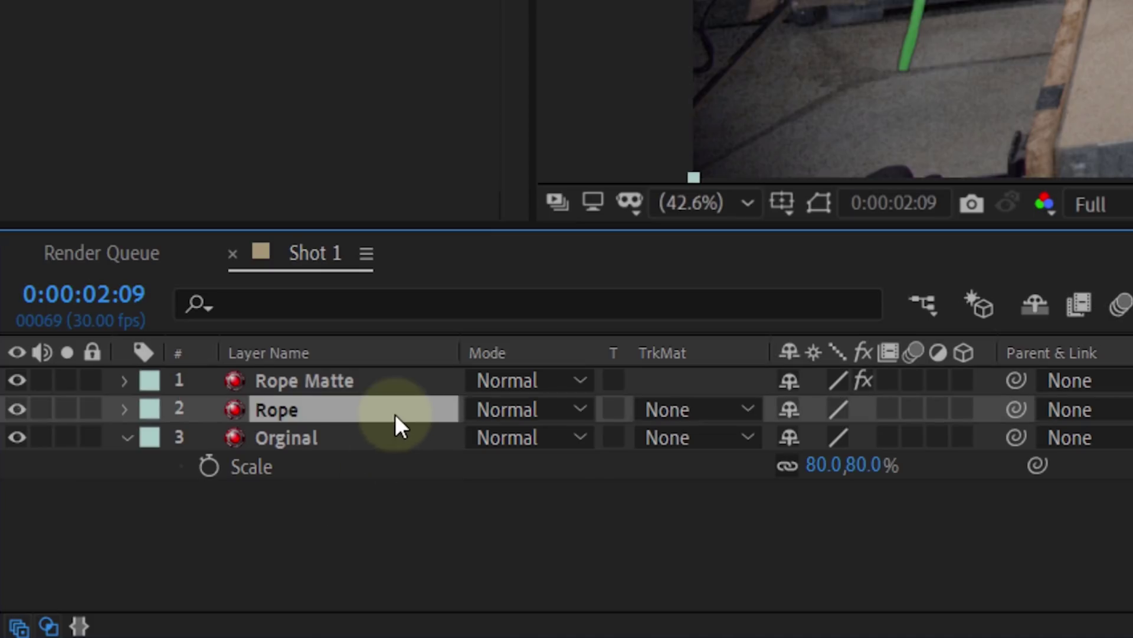
click(702, 412)
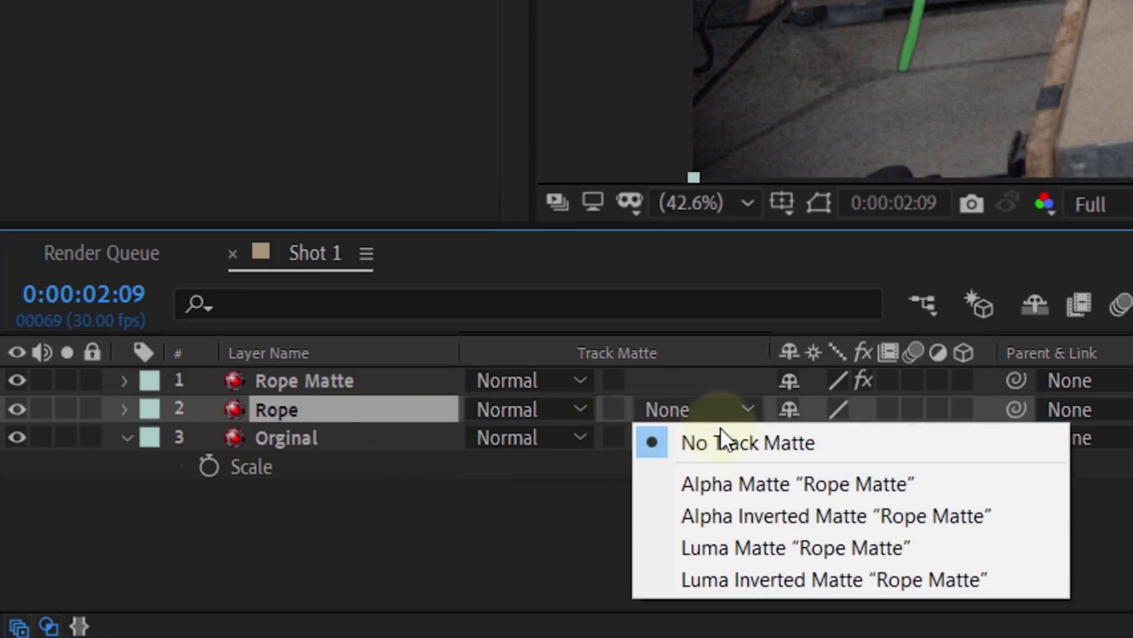
click(753, 519)
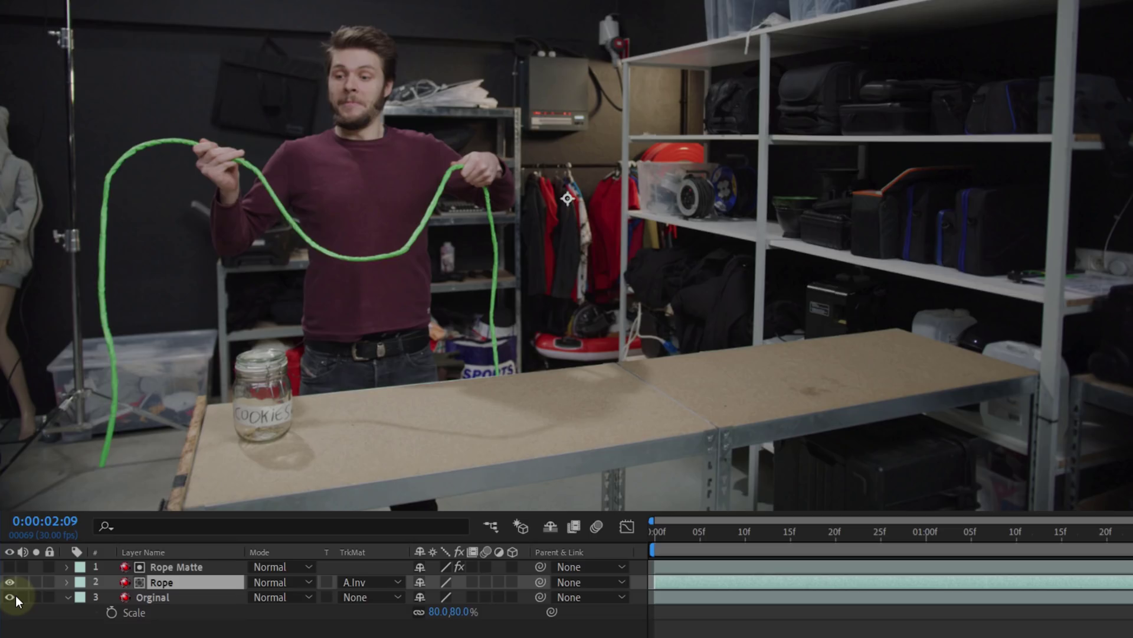
click(15, 595)
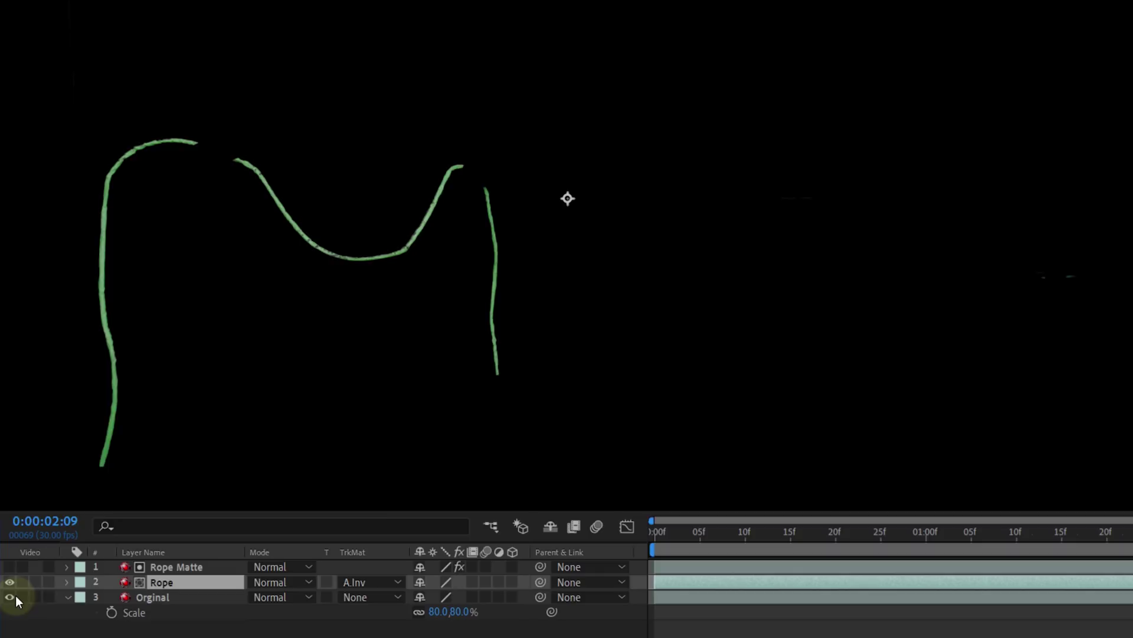
click(15, 595)
click(16, 595)
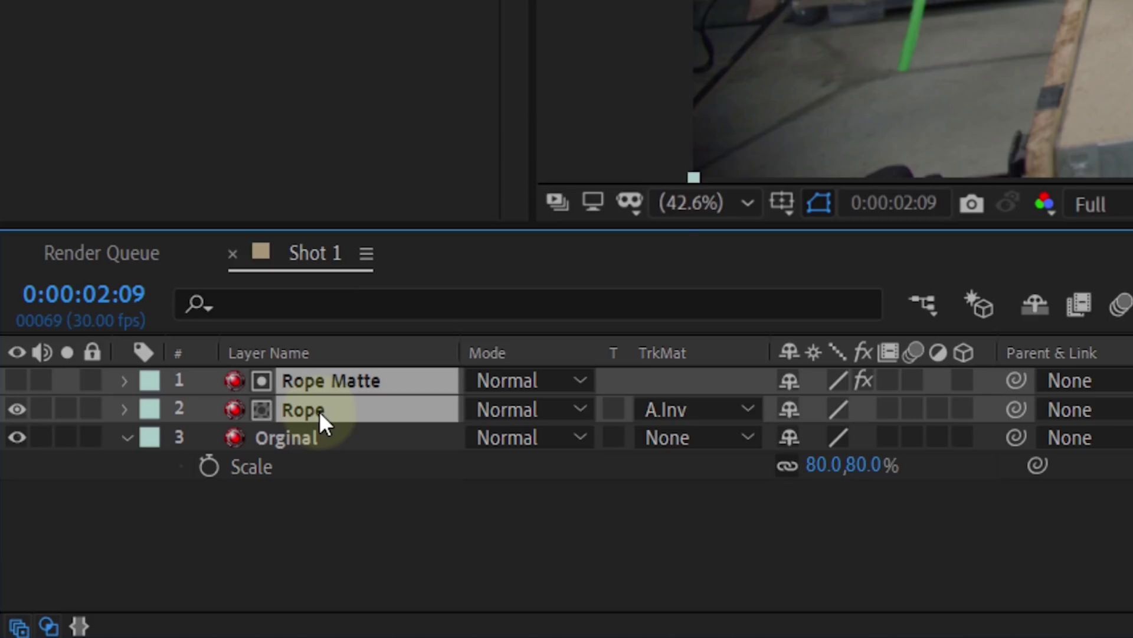
- Pre-compose the Rope Matte and Rope layers into a new composition named Rope, moving all attributes into it
right_click(170, 584)
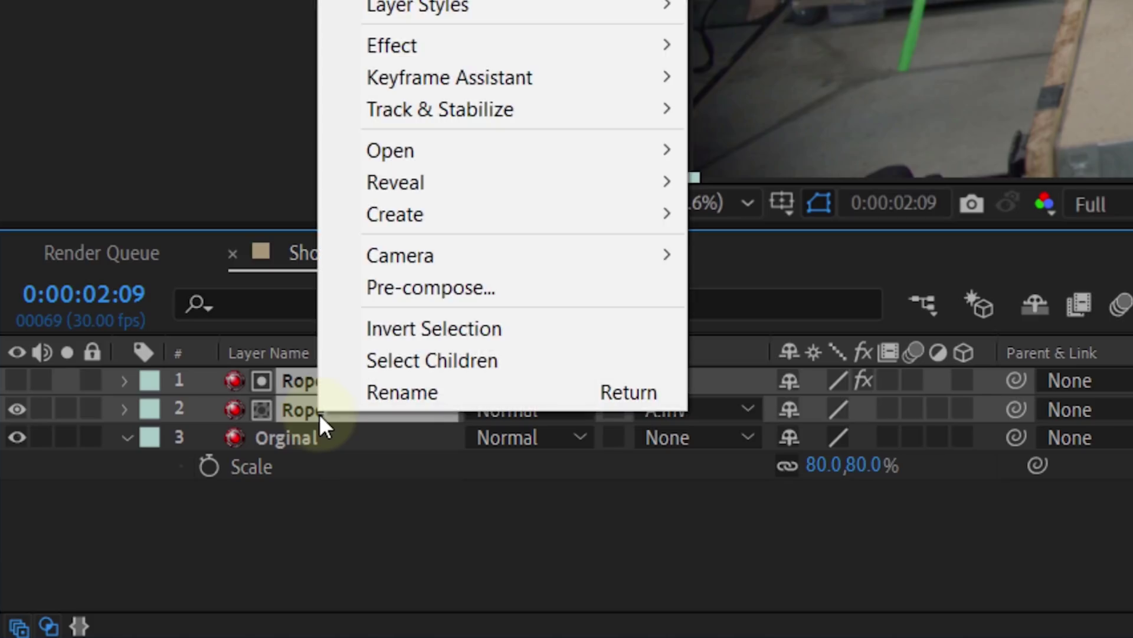
click(538, 289)
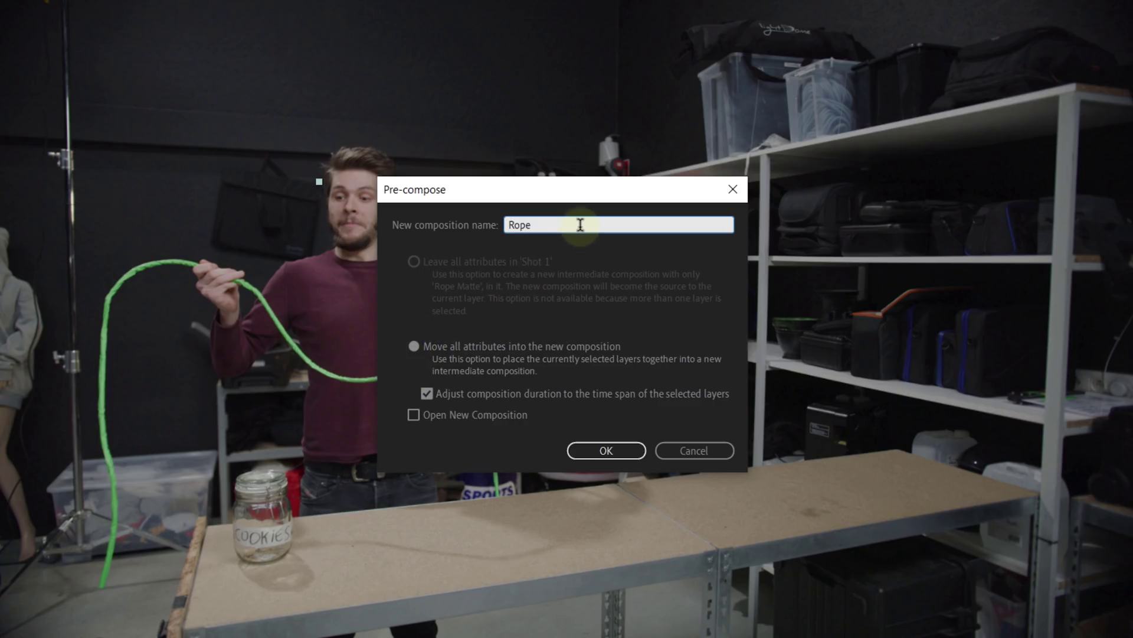
click(599, 449)
- Find the Generate effect Fill and apply it to the pre-composed Rope layer
click(321, 416)
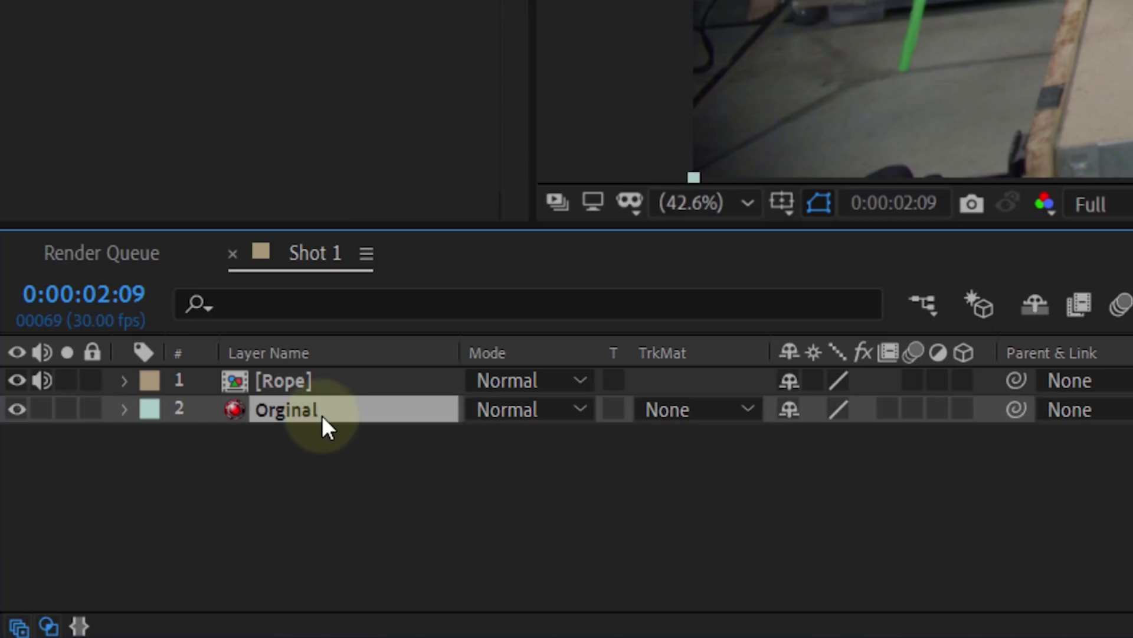
click(328, 383)
click(335, 407)
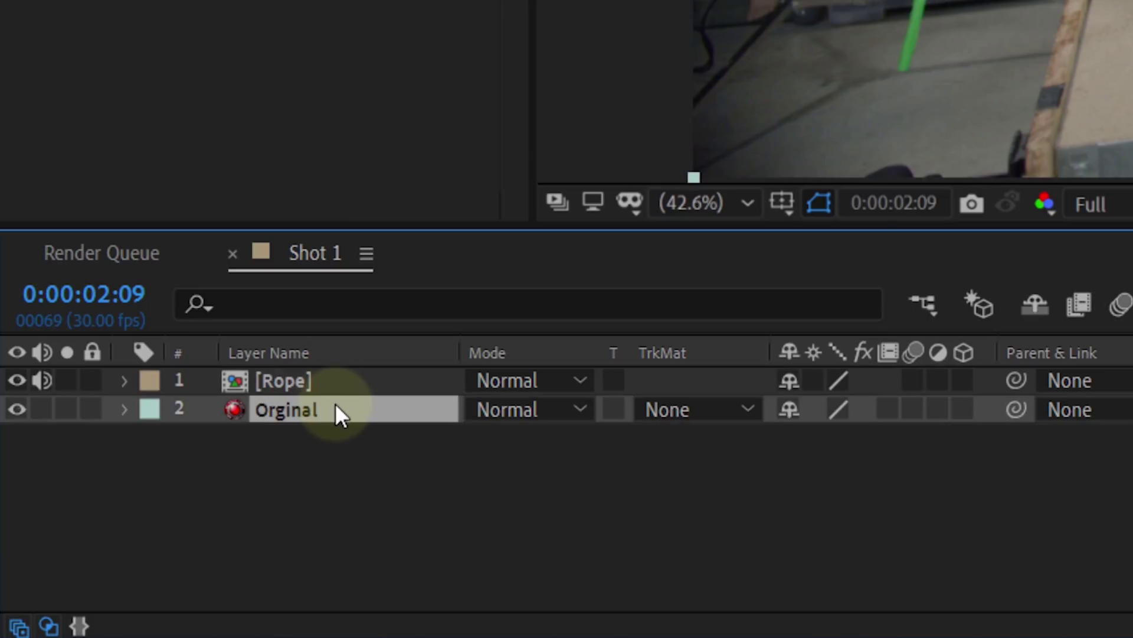
click(337, 383)
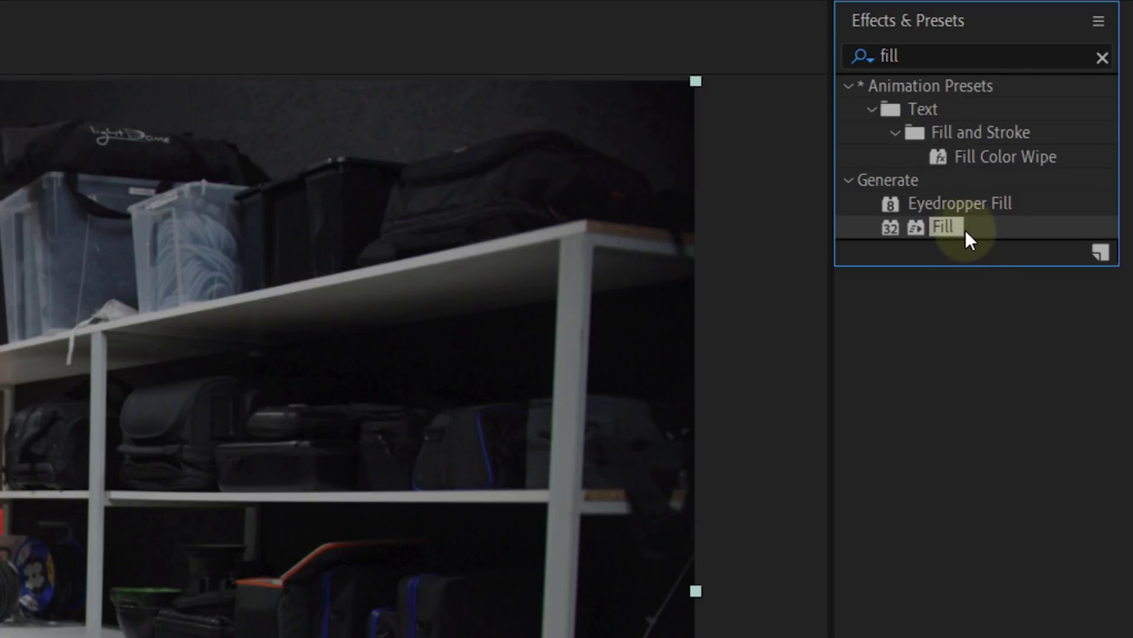
drag(955, 229, 239, 420)
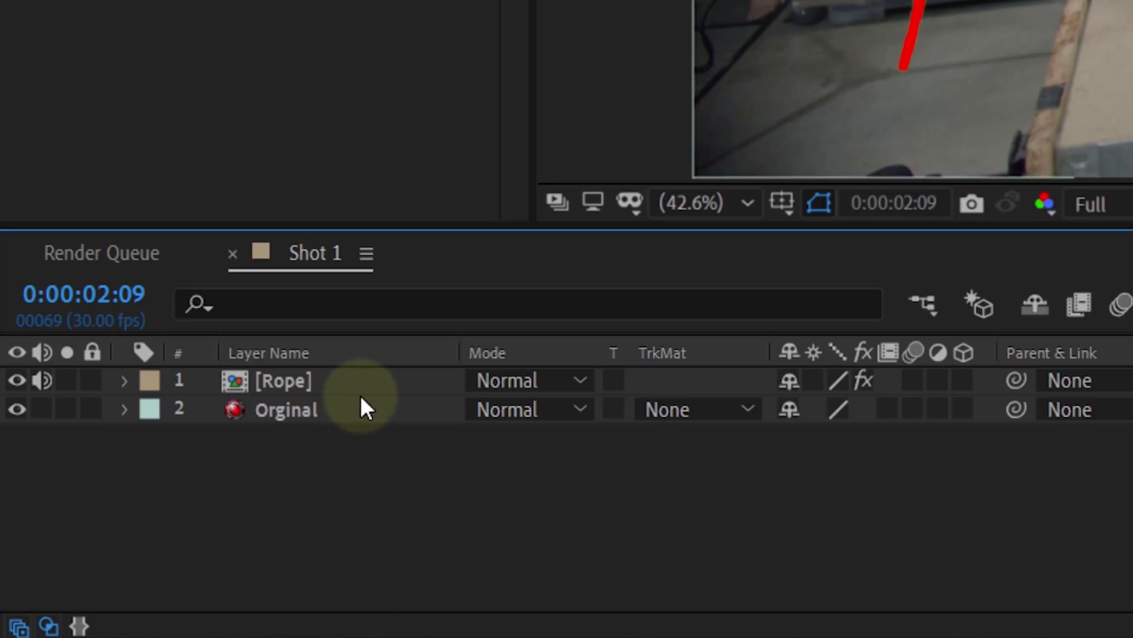
- Auto-trace the Rope layer over the work area using the Alpha channel, with 1 px tolerance and 10 px minimum area
click(361, 388)
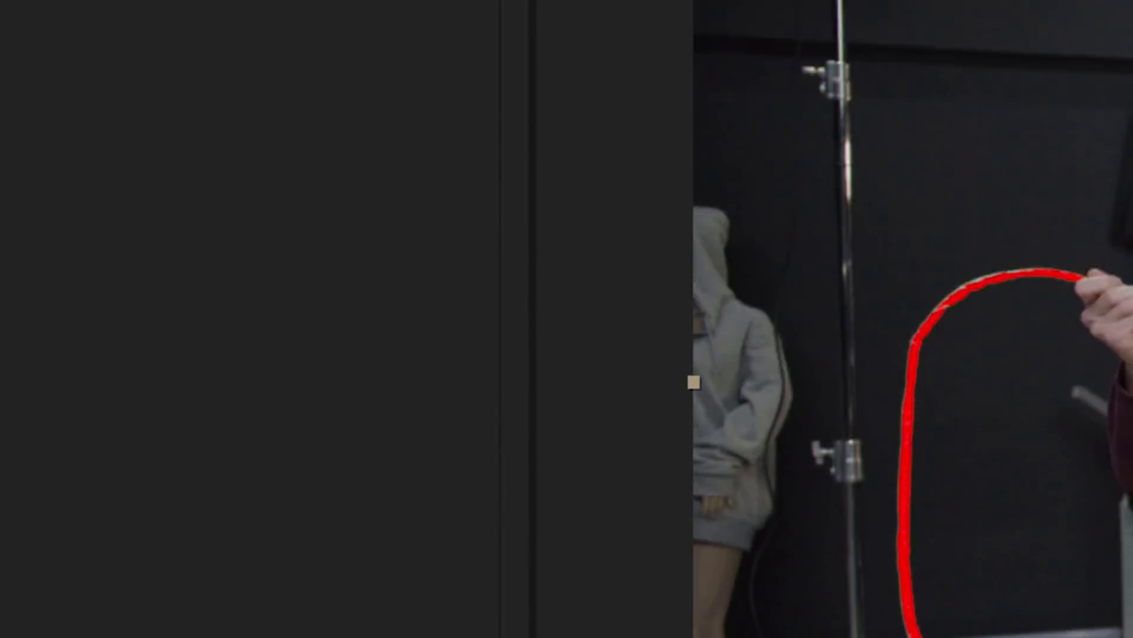
click(263, 24)
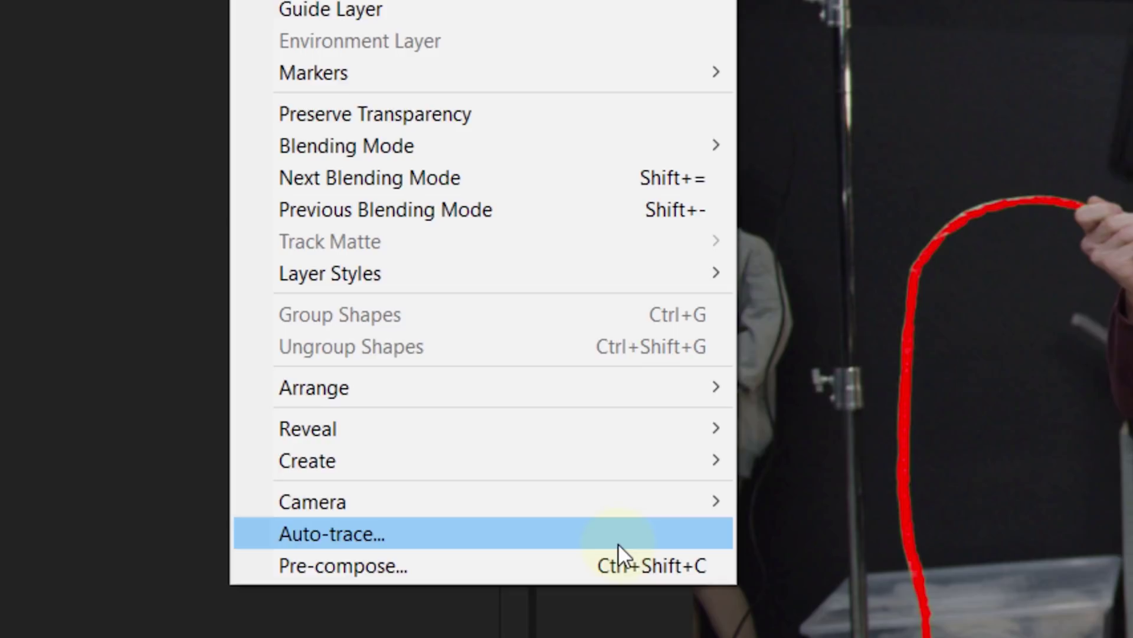
click(618, 543)
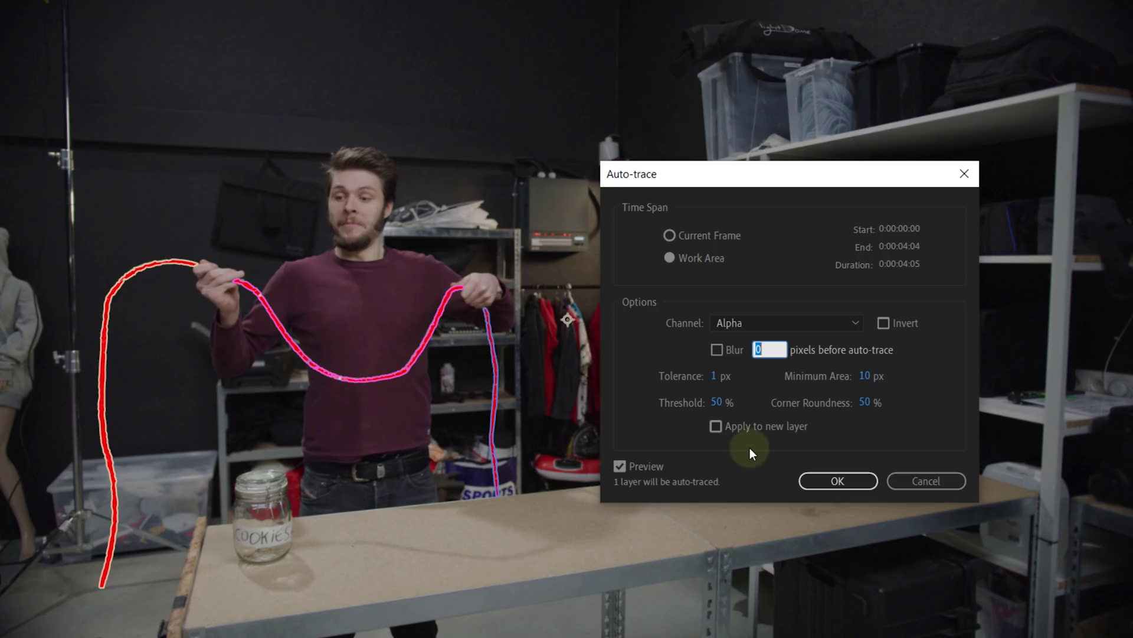
click(841, 479)
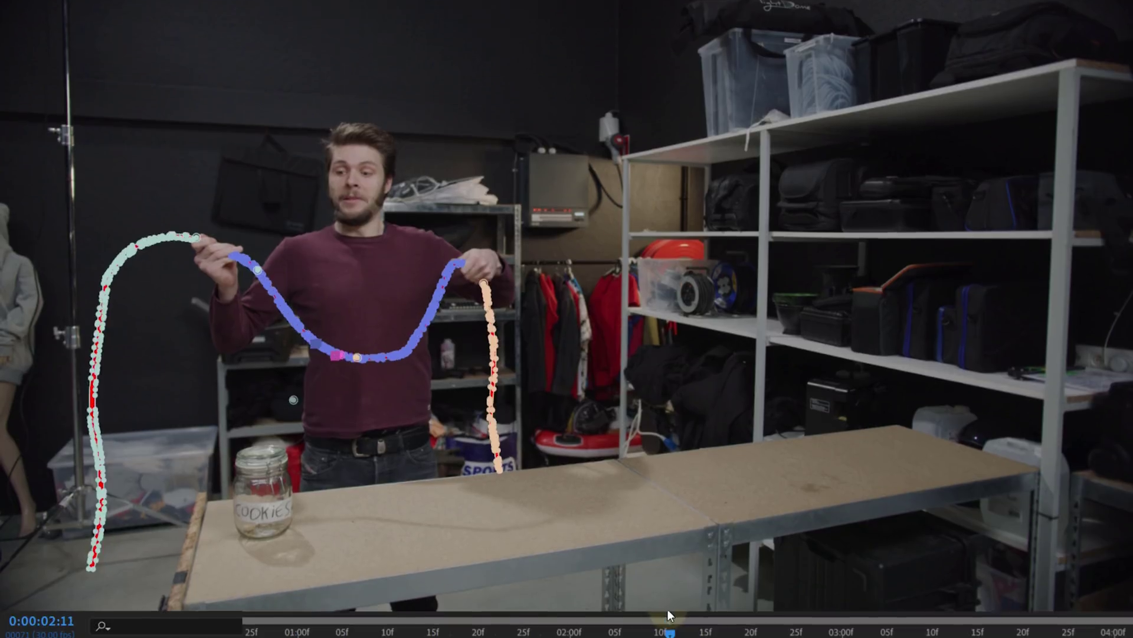
- Go to 0:00:02:18 and delete the stray auto-traced masks that lie away from the rope
drag(667, 611, 737, 611)
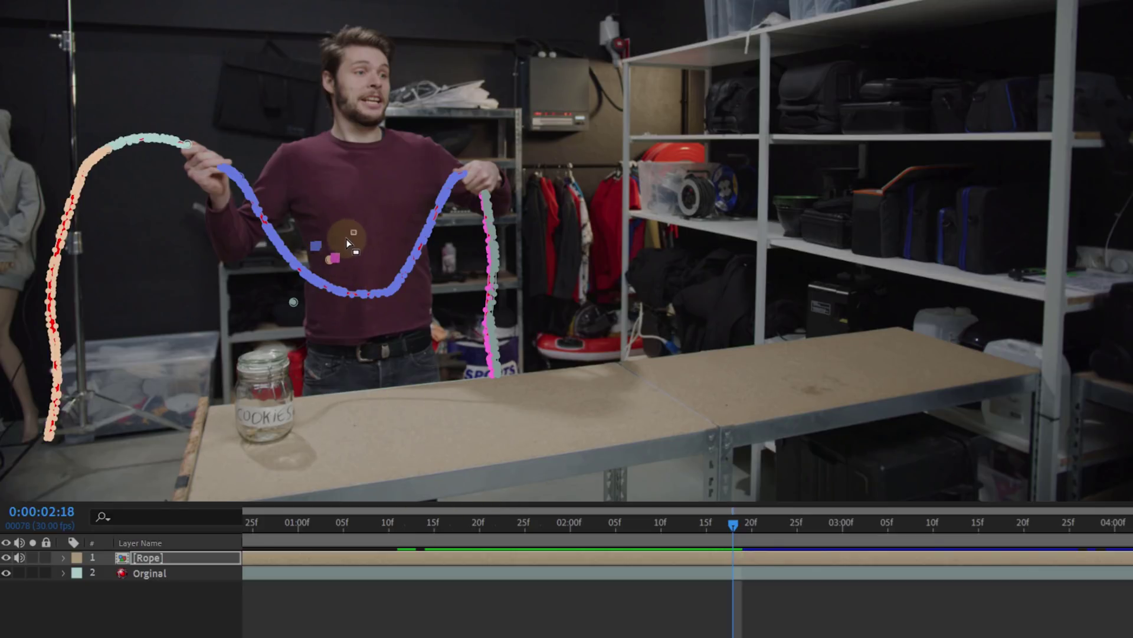
click(293, 302)
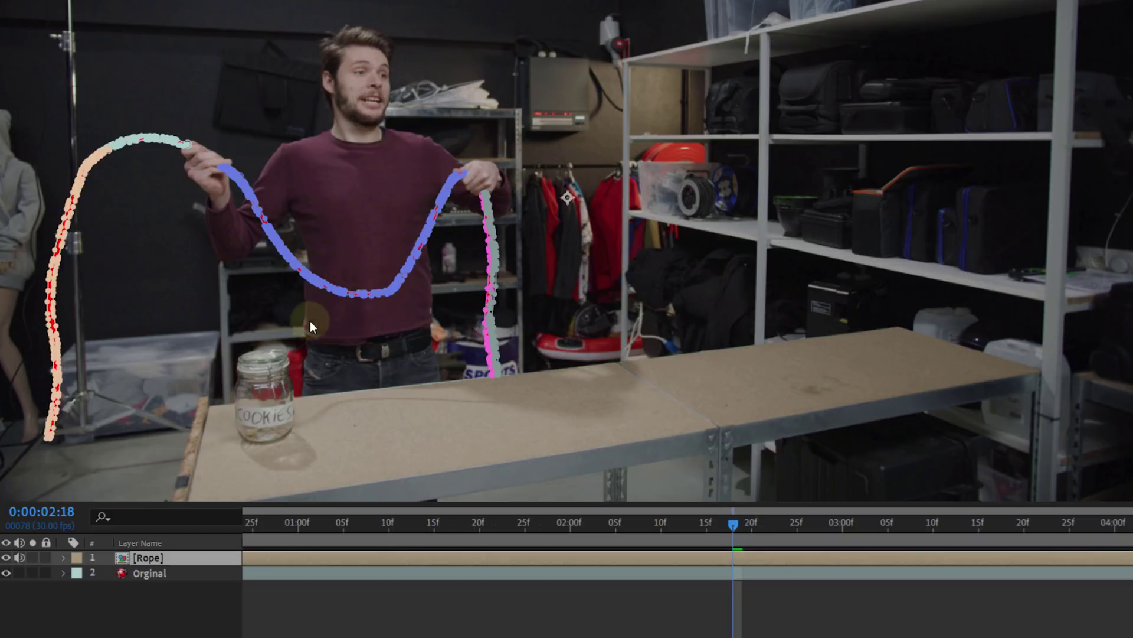
- At 0:00:03:11, draw a closed mask around the untraced rope section hanging beside the man's raised hand
drag(767, 523, 947, 502)
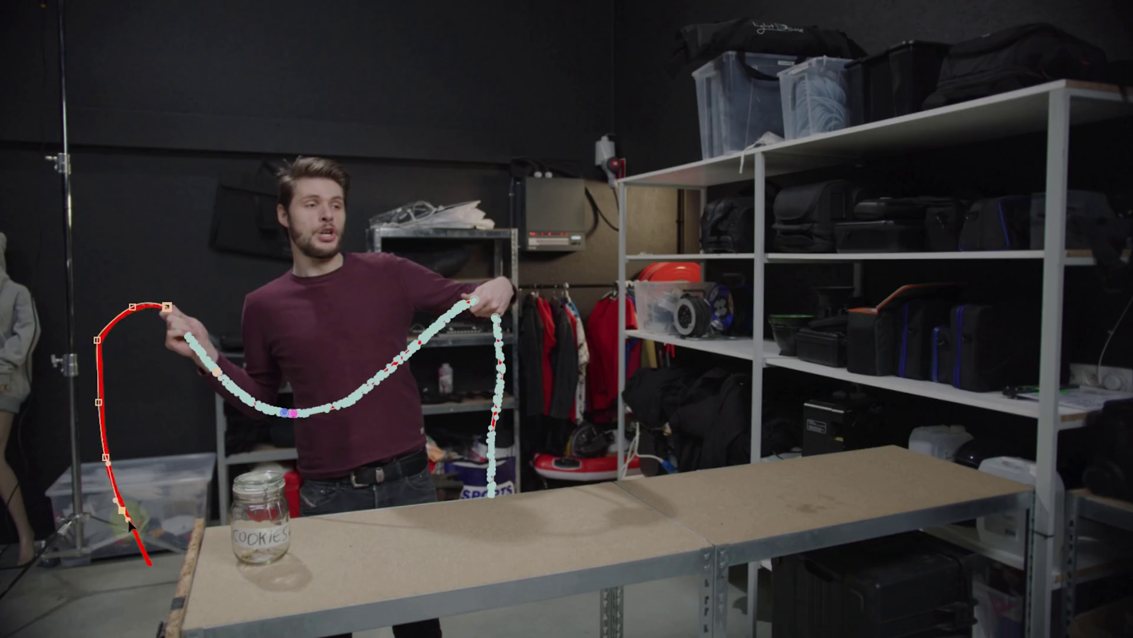
drag(141, 550, 146, 556)
click(150, 566)
drag(119, 489, 115, 474)
drag(105, 424, 105, 409)
drag(102, 369, 104, 357)
drag(111, 330, 119, 322)
click(143, 310)
click(168, 307)
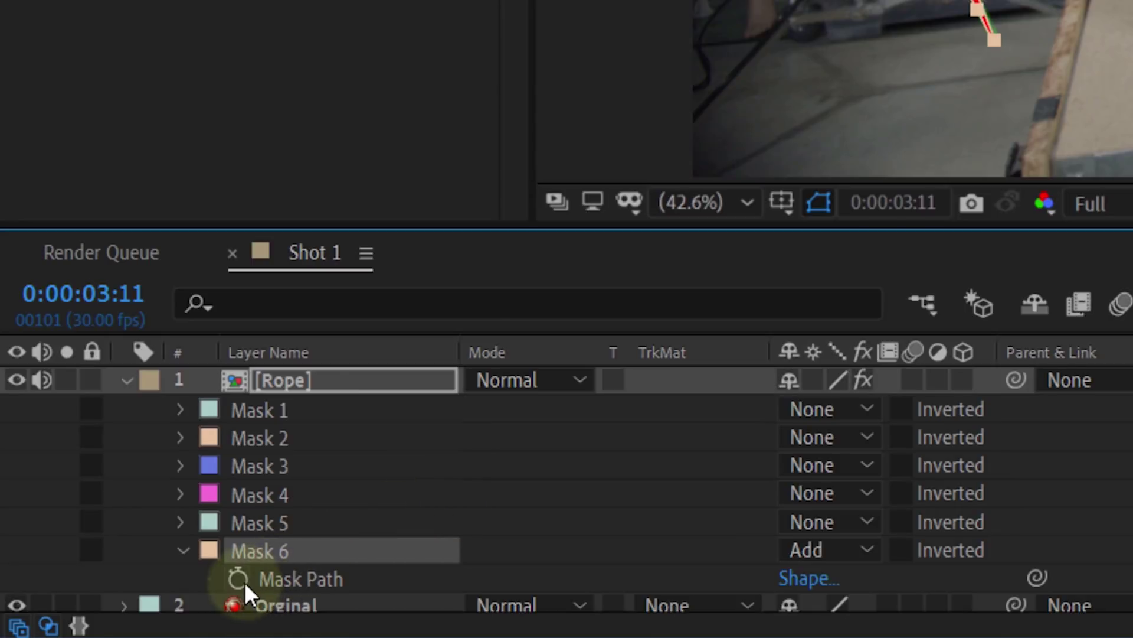
- Keyframe Mask 6's path at 0:00:03:11, and move the mask out of the frame at 0:00:03:12 and 0:00:03:10
click(245, 582)
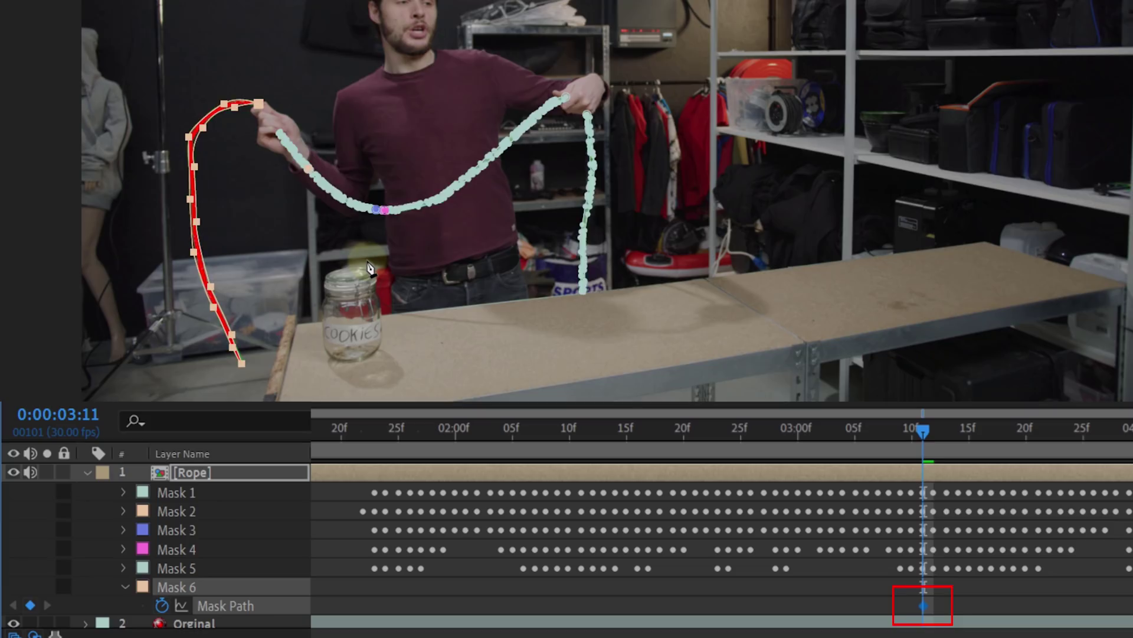
key(Page_Down)
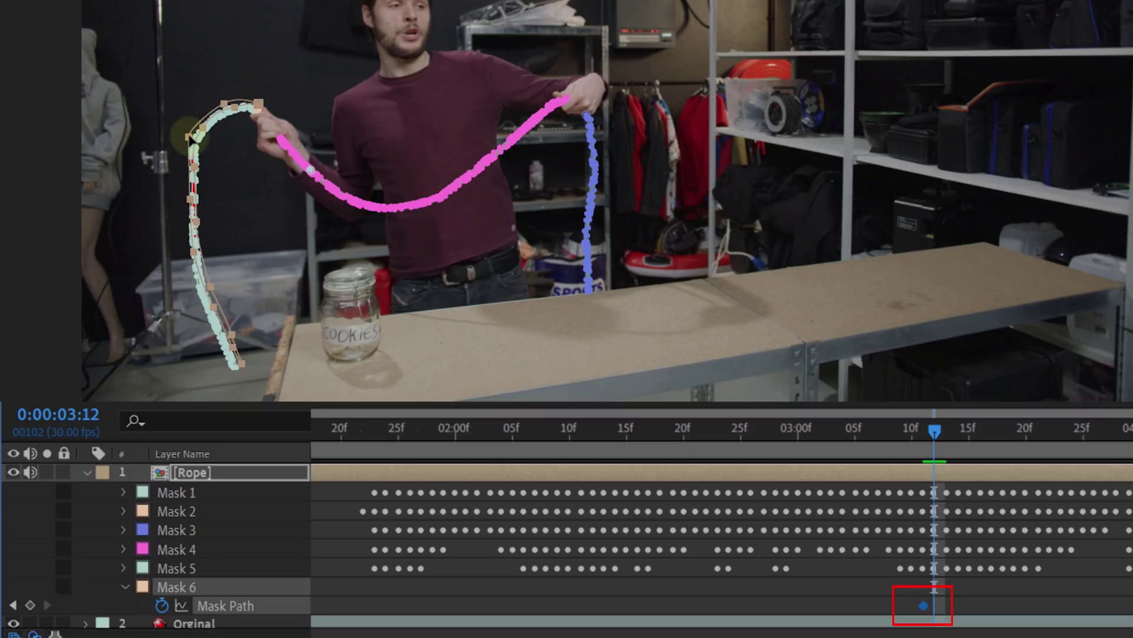
drag(191, 140, 0, 150)
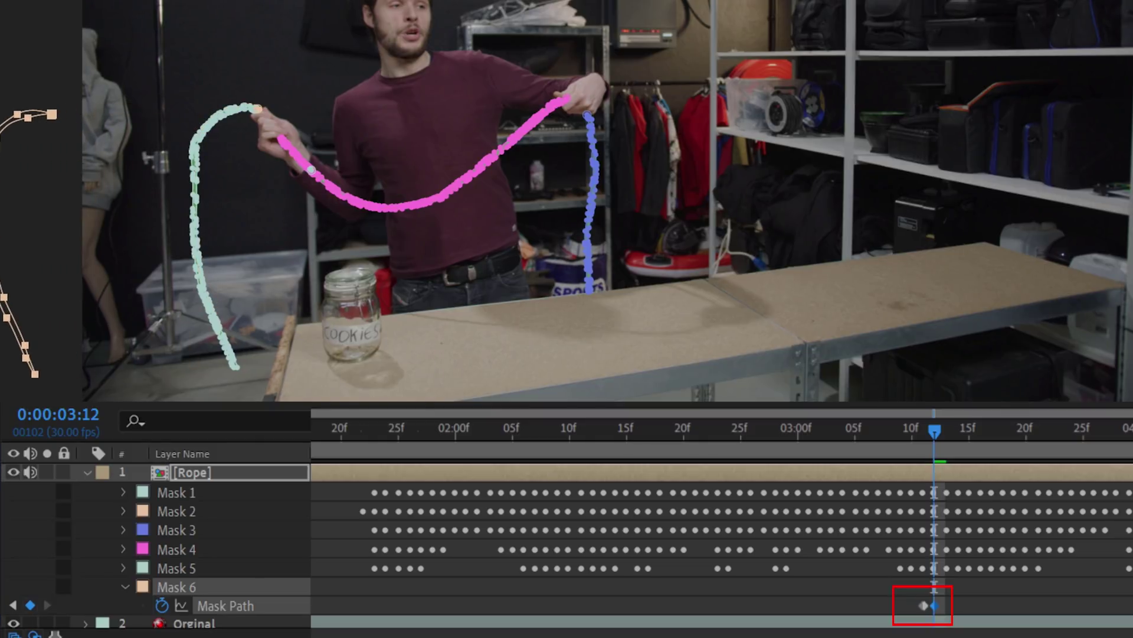
key(Page_Up)
key(Page_Up)
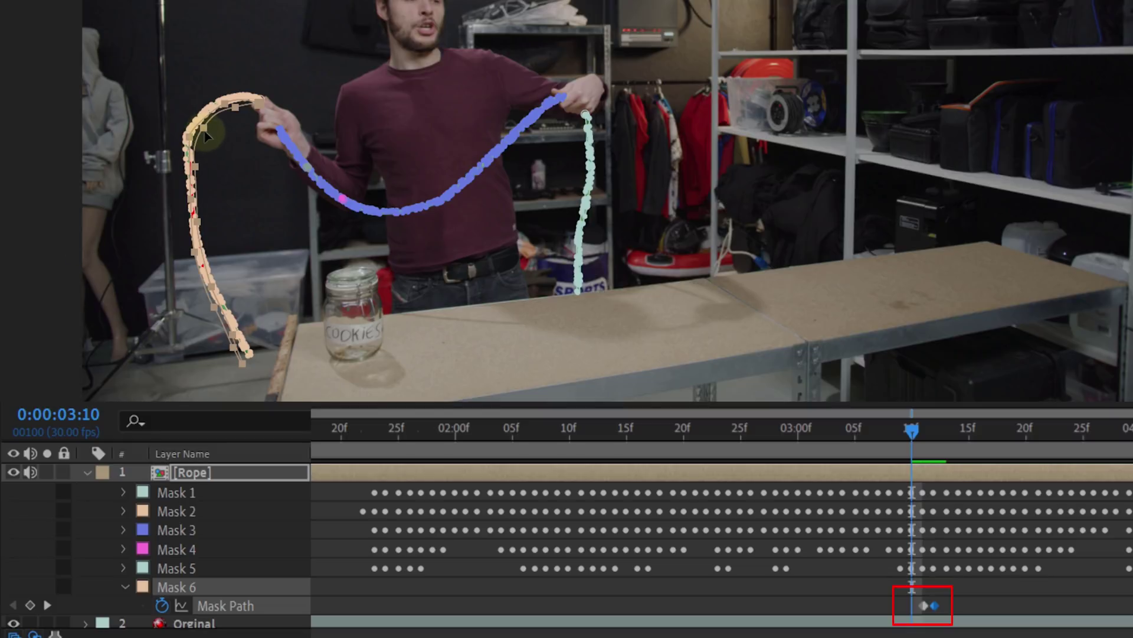
drag(140, 130, 2, 131)
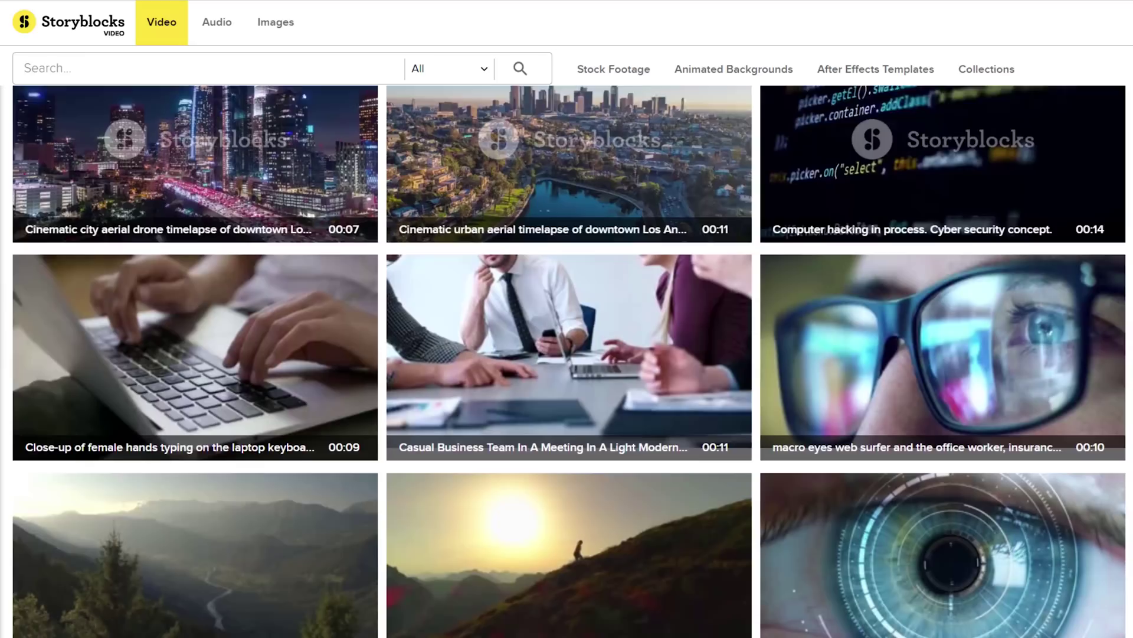
scroll(569, 361, down, 5)
scroll(569, 362, down, 9)
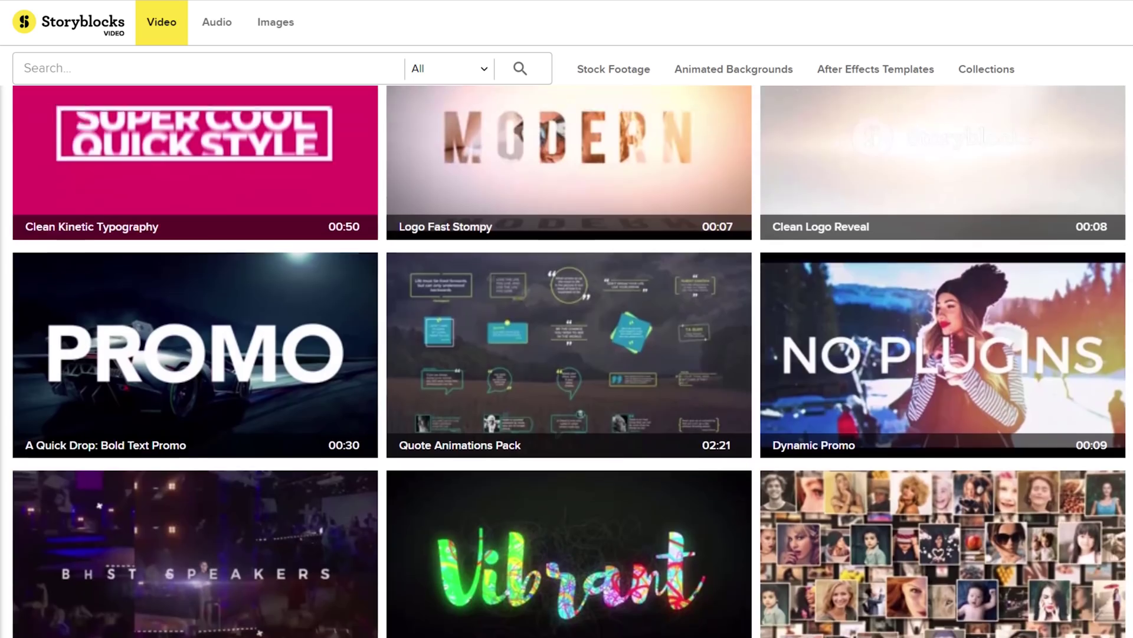
scroll(569, 361, down, 12)
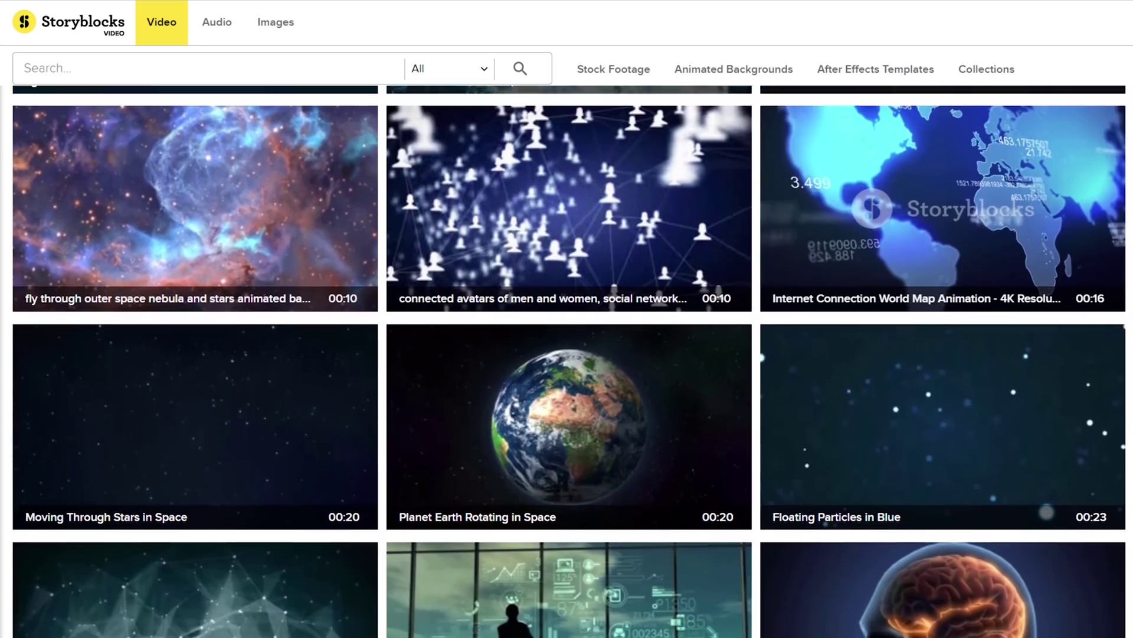
scroll(569, 361, down, 4)
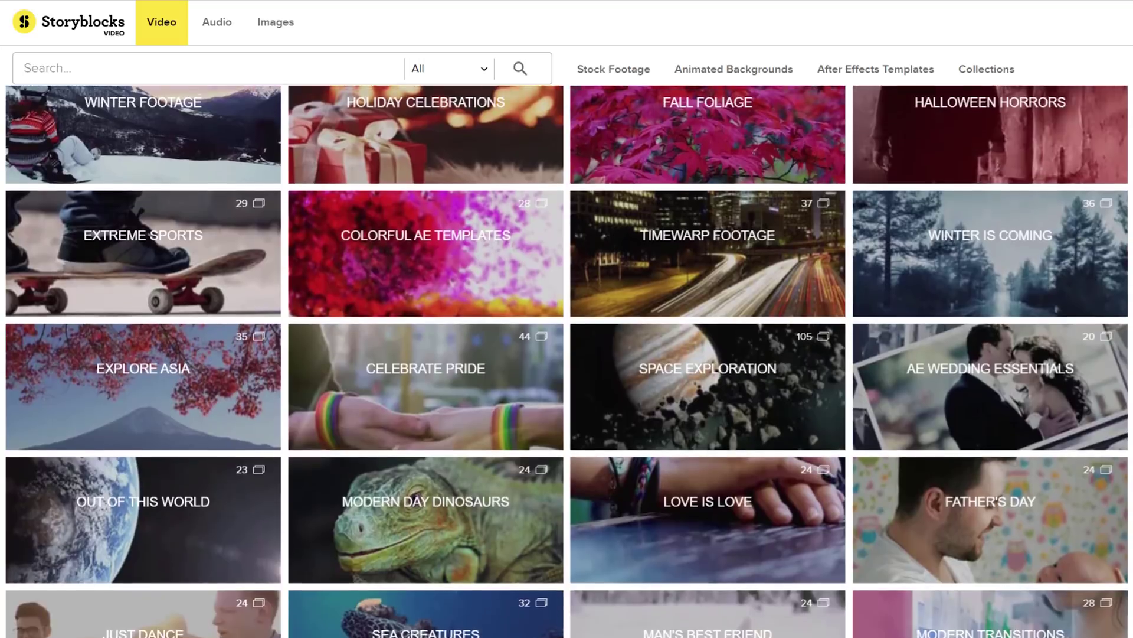
scroll(569, 361, down, 4)
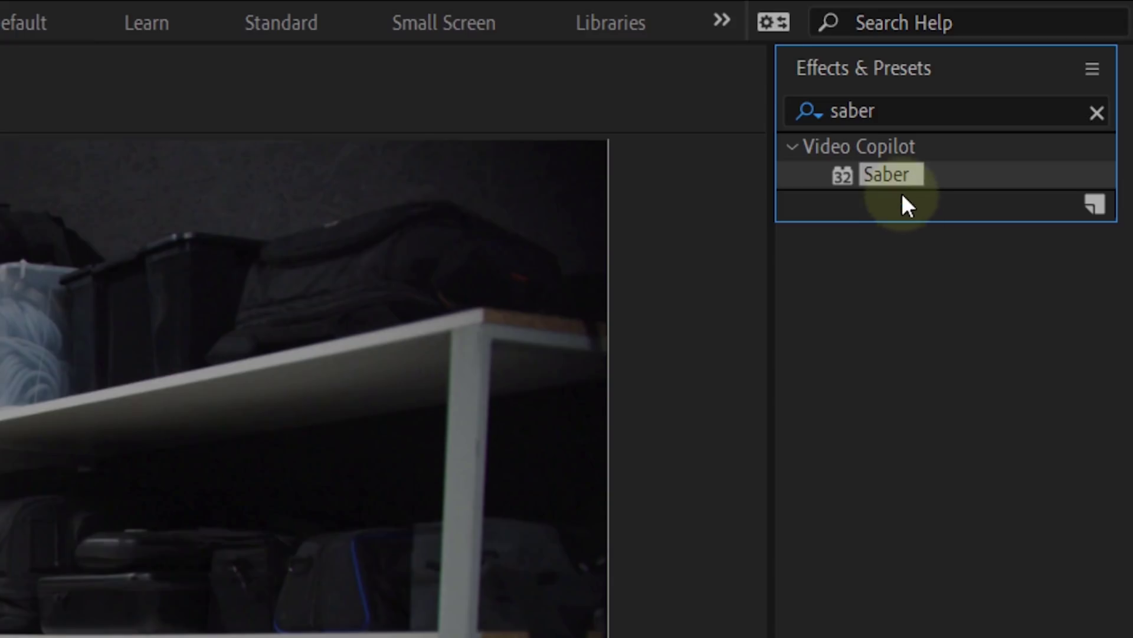
- Apply the Video Copilot Saber effect to the Rope layer and change its blending mode so the footage shows through
drag(897, 185, 340, 493)
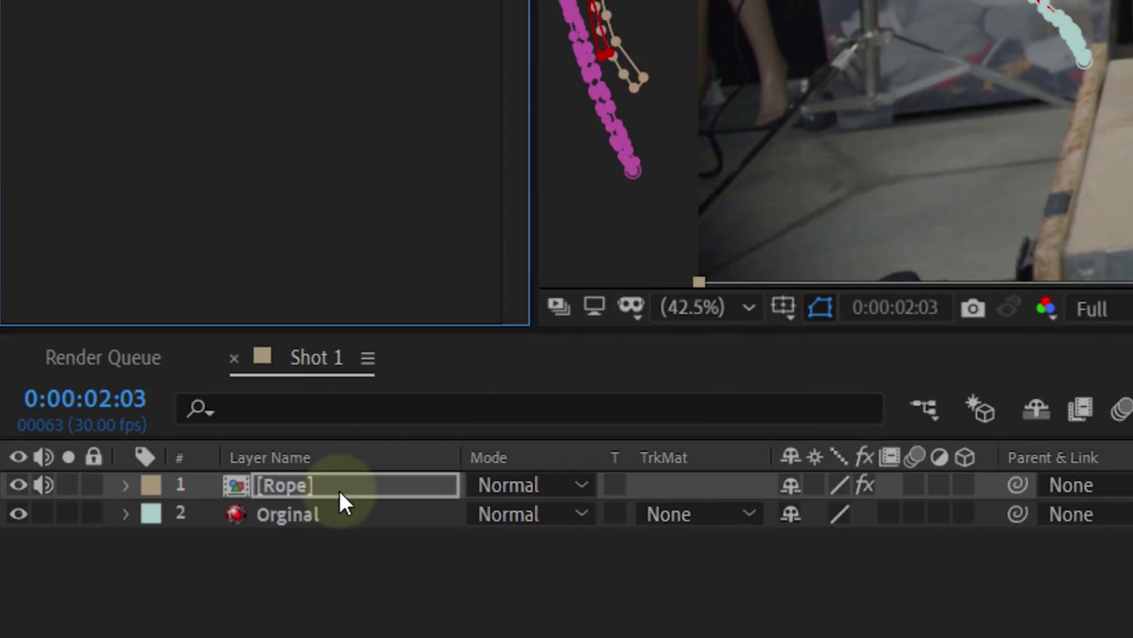
click(512, 489)
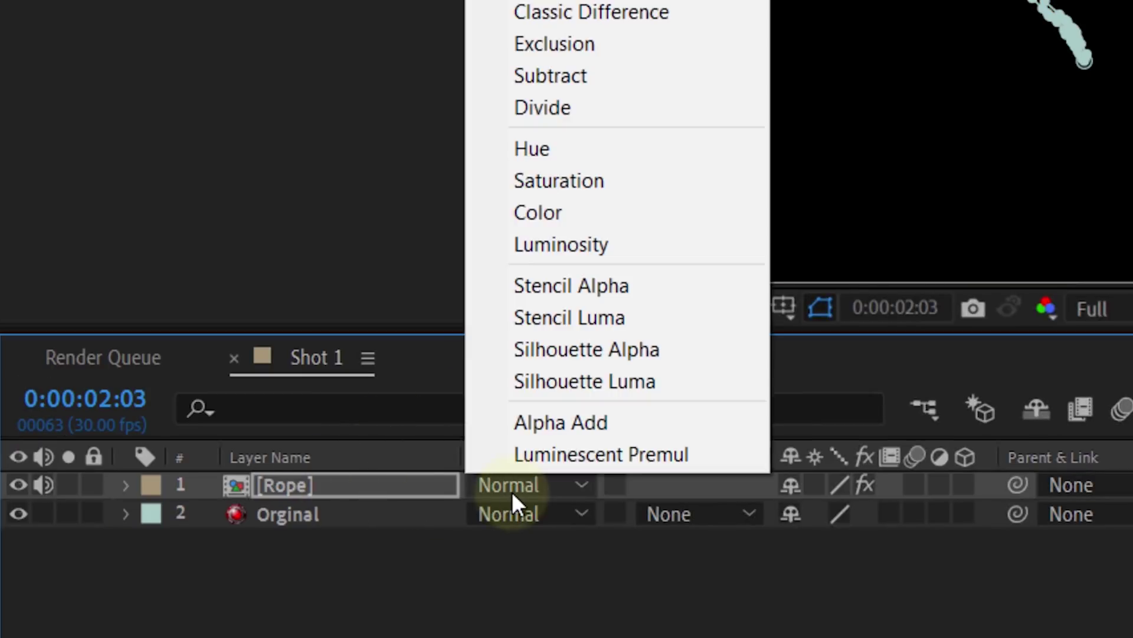
- Set Saber's Core Type to Layer Masks under Customize Core so the glow follows the rope masks
click(34, 270)
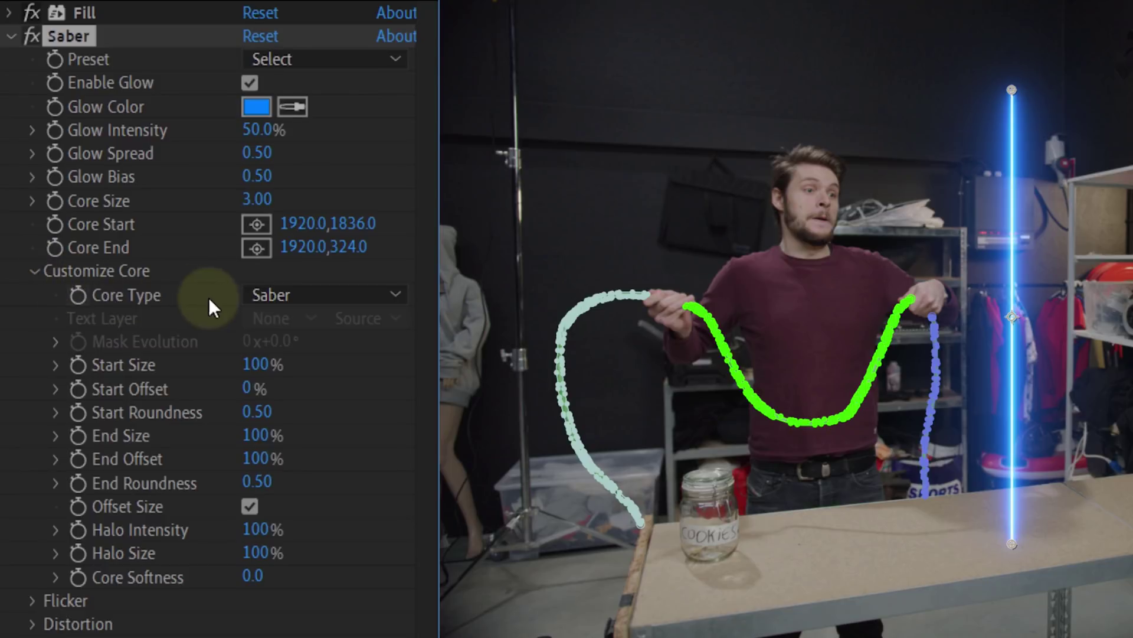
click(285, 295)
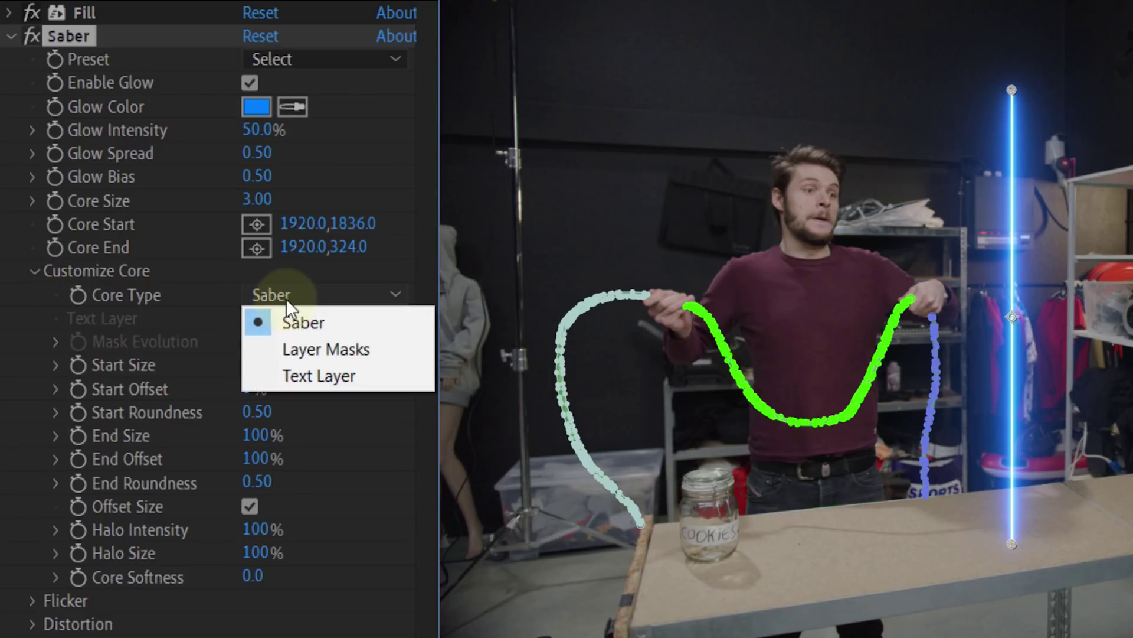
click(359, 349)
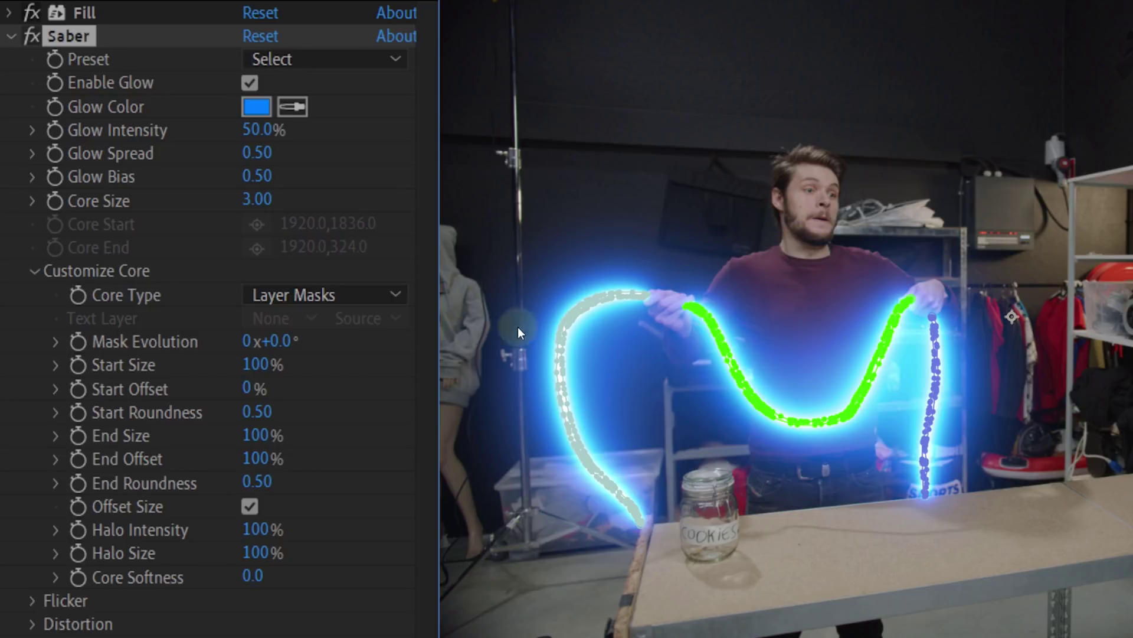
- Set Saber's Glow Spread to 0.62 and Core Size to 4.50
drag(258, 153, 280, 155)
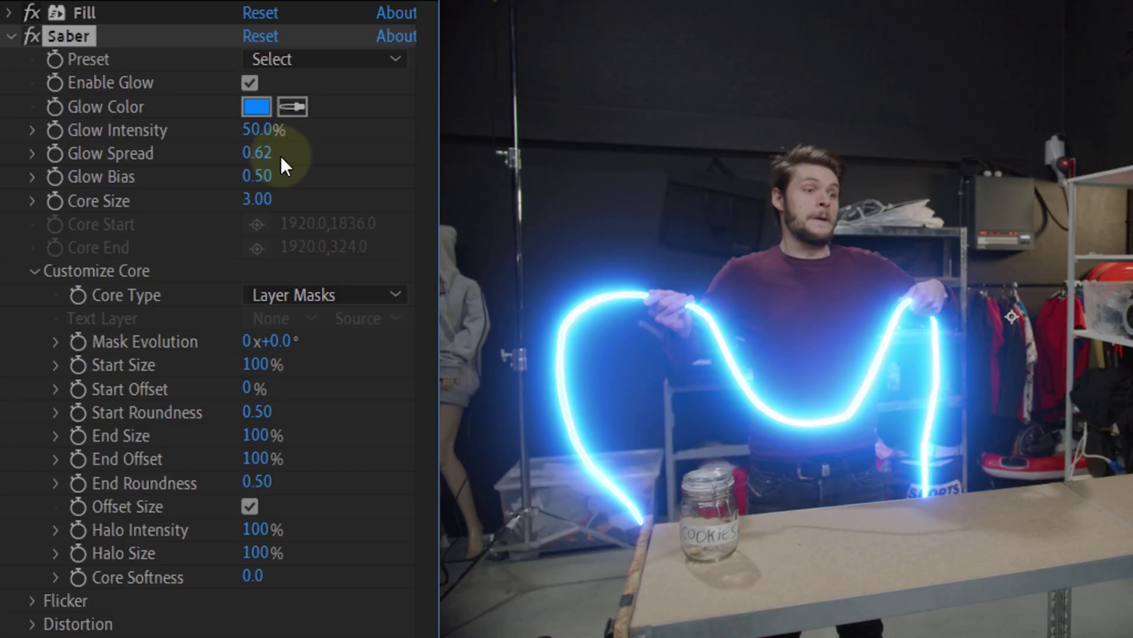
drag(269, 200, 279, 198)
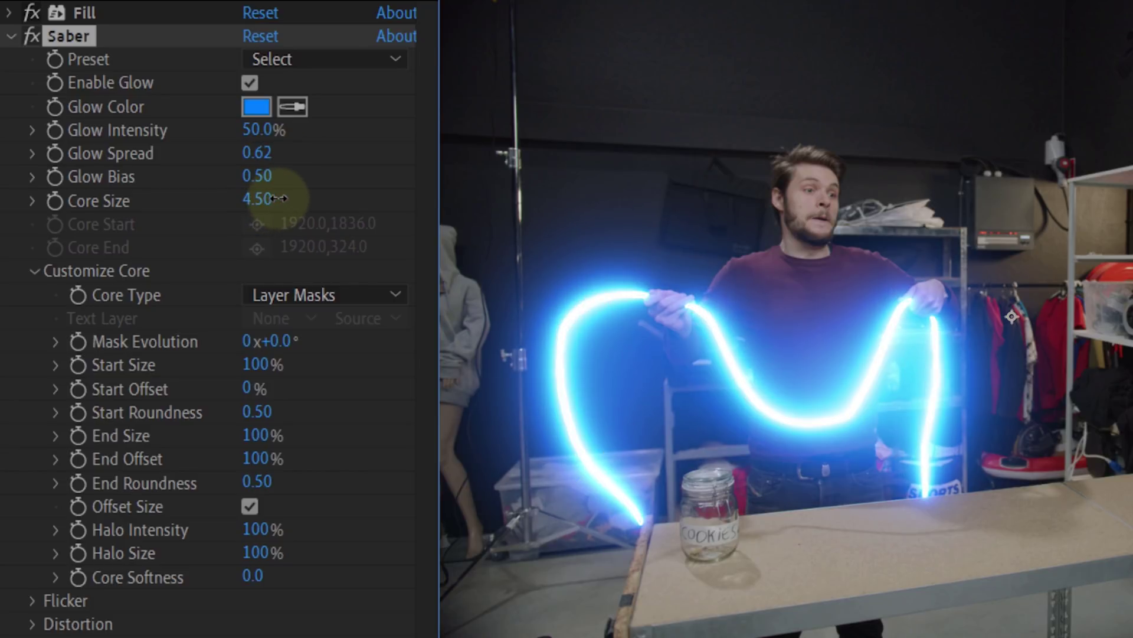
- Refine the Saber glow with Core Softness 22.9, a slightly lower Glow Bias and an orange Glow Color
drag(254, 576, 284, 576)
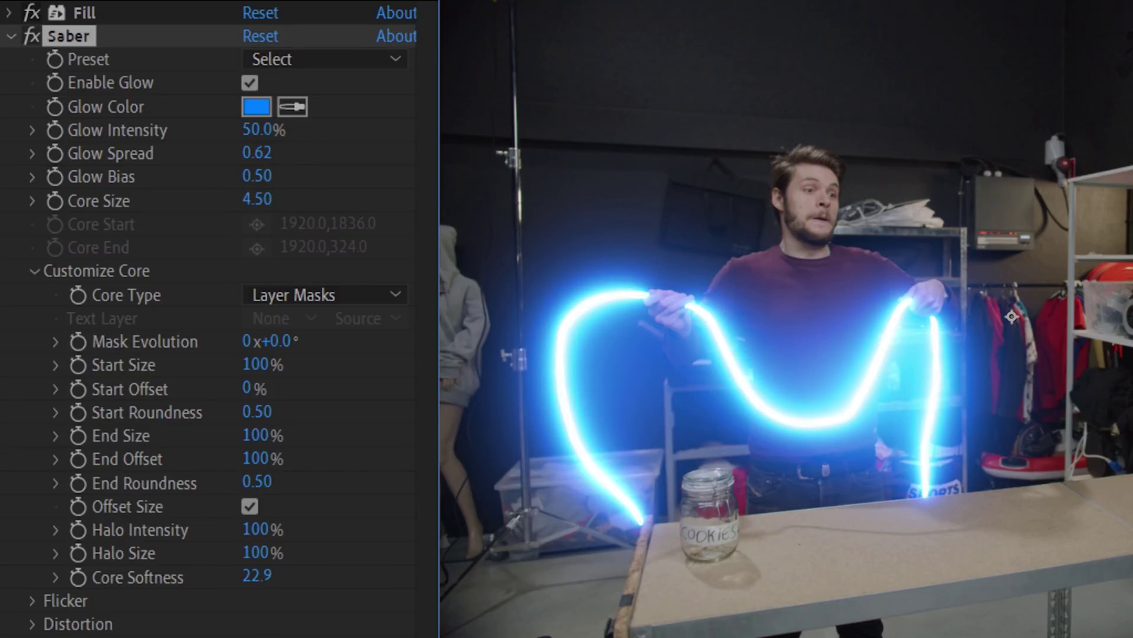
drag(256, 181, 247, 180)
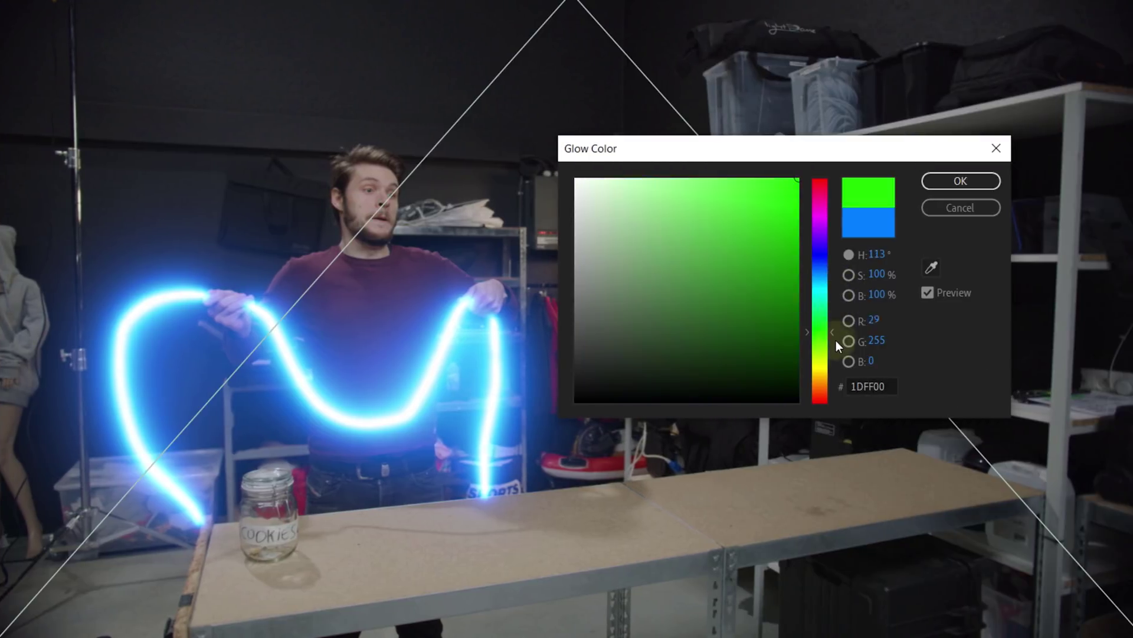
drag(836, 340, 832, 380)
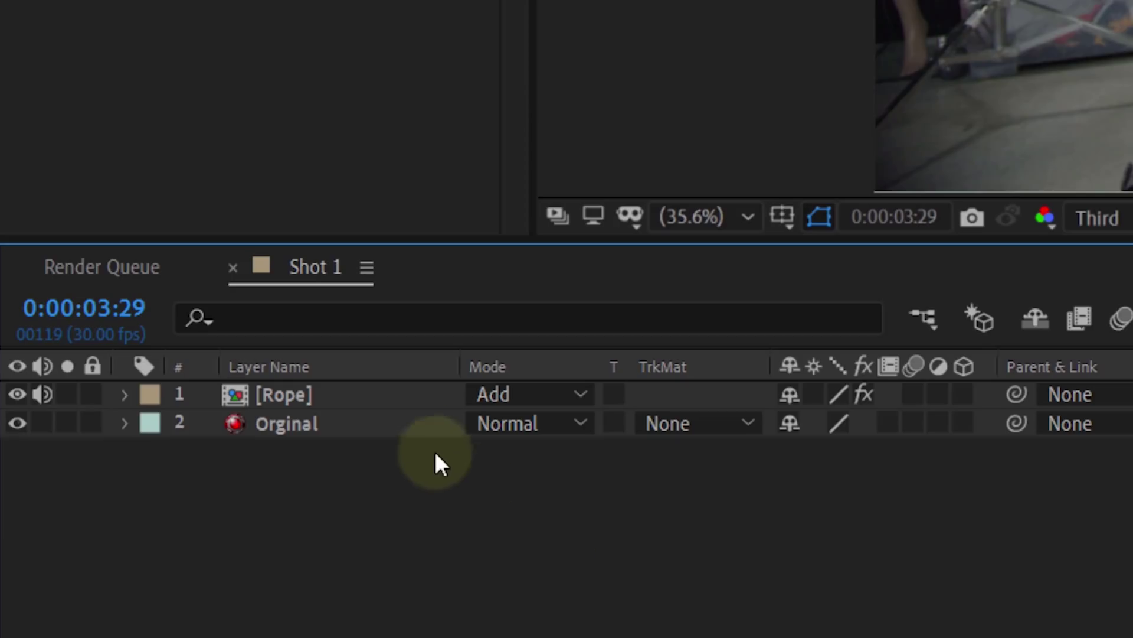
- Duplicate the Rope layer and pre-compose the lower copy as Motion blur
click(360, 384)
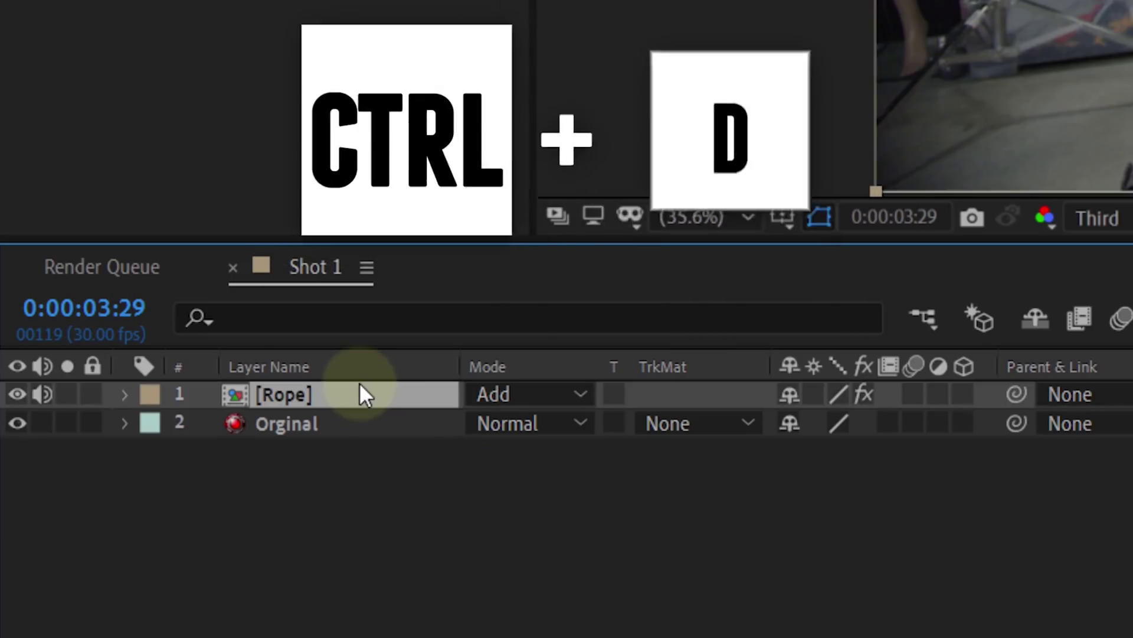
key(ctrl+d)
click(354, 417)
right_click(352, 421)
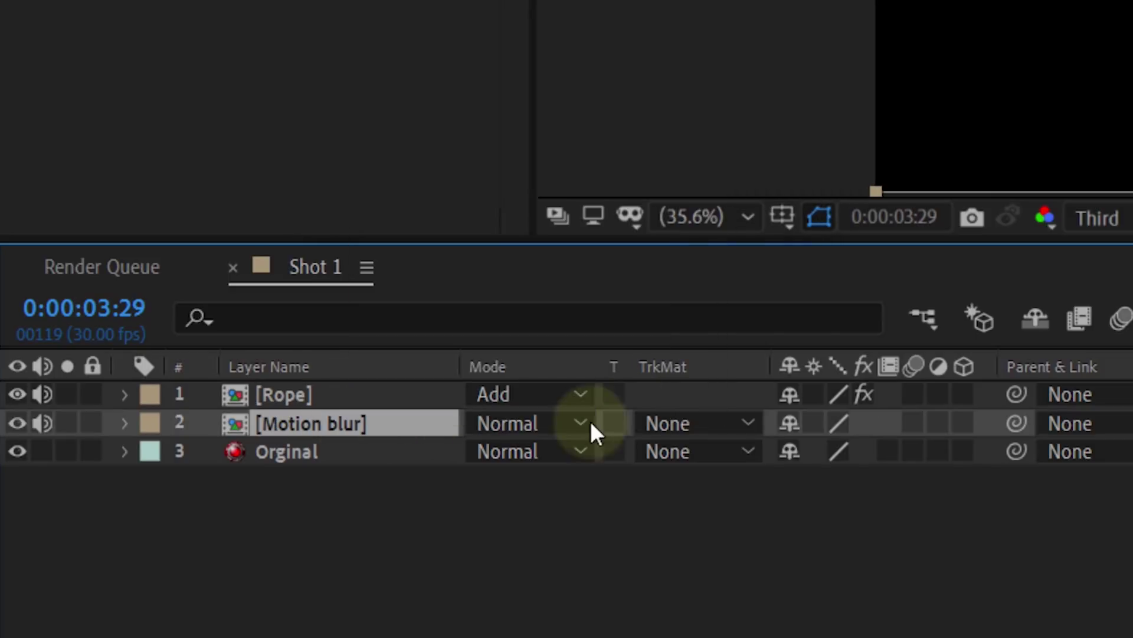
- Set the Motion blur layer's blending mode to Add and apply CC Force Motion Blur with 20 Motion Blur Samples
click(569, 424)
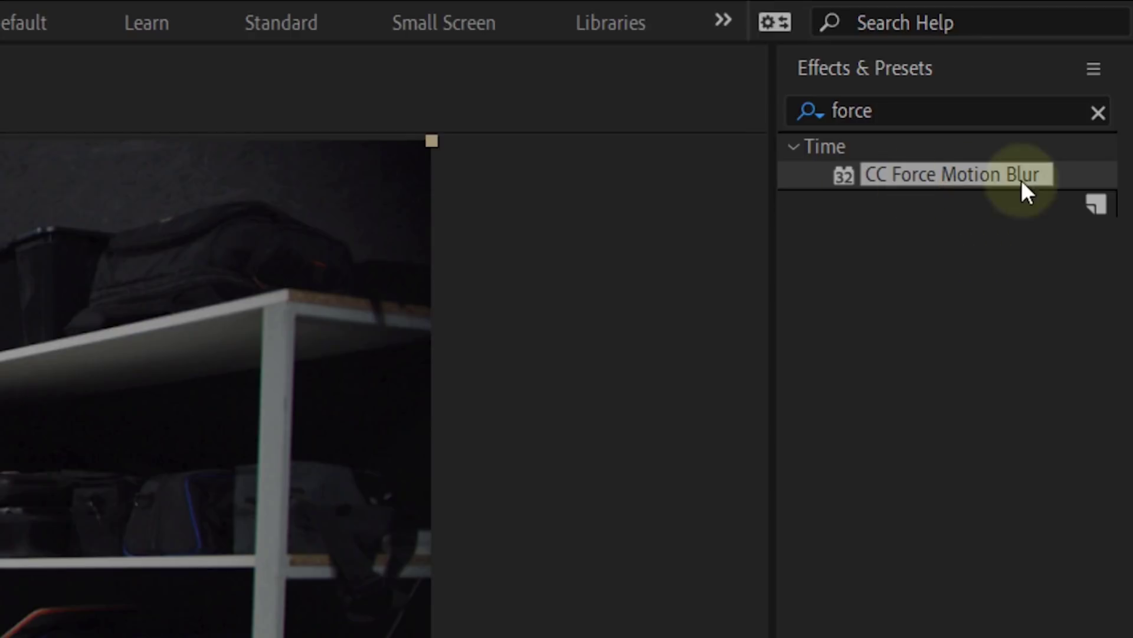
drag(538, 250, 491, 265)
drag(406, 314, 410, 314)
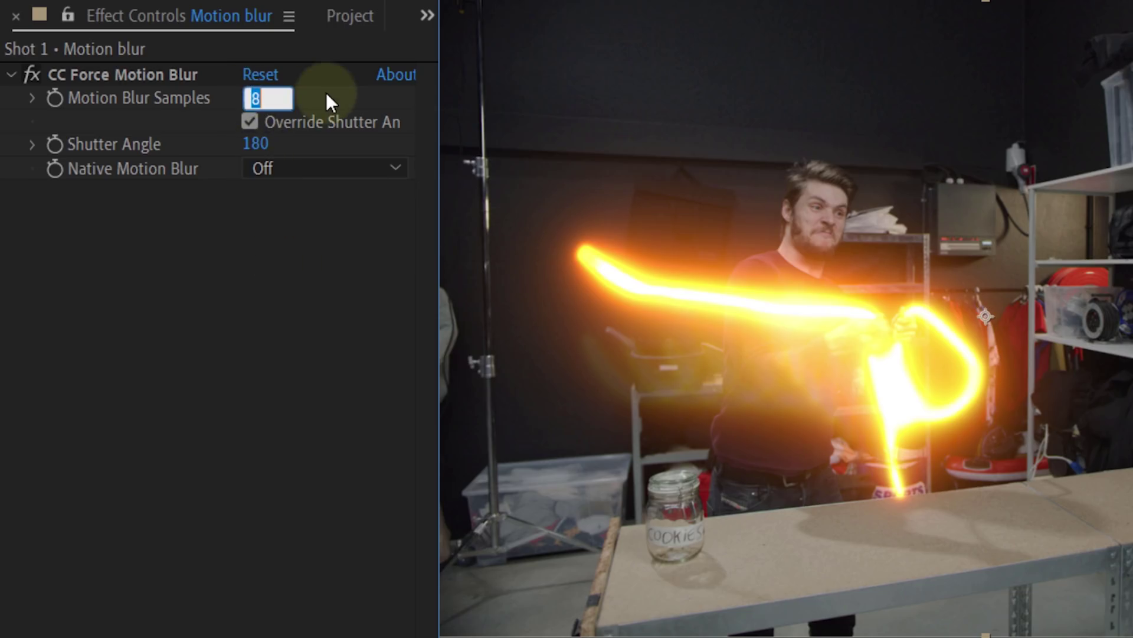
text(20)
key(Return)
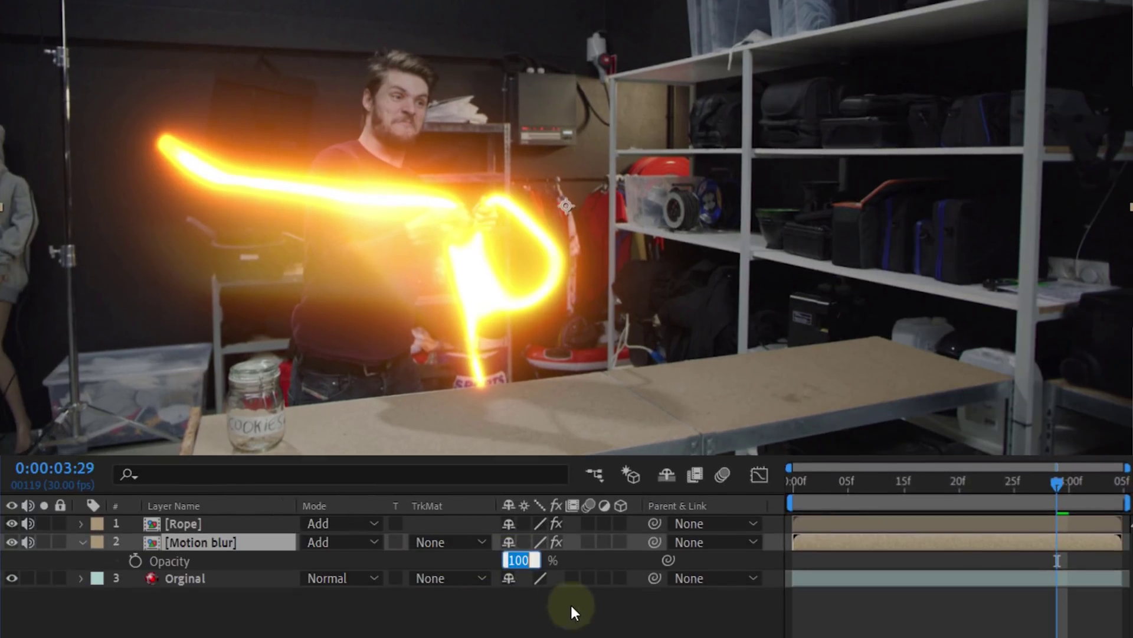
- Reduce the Motion blur layer's opacity to 30%, and start its opacity animation with a 0% keyframe at 0:00:03:22
key(Return)
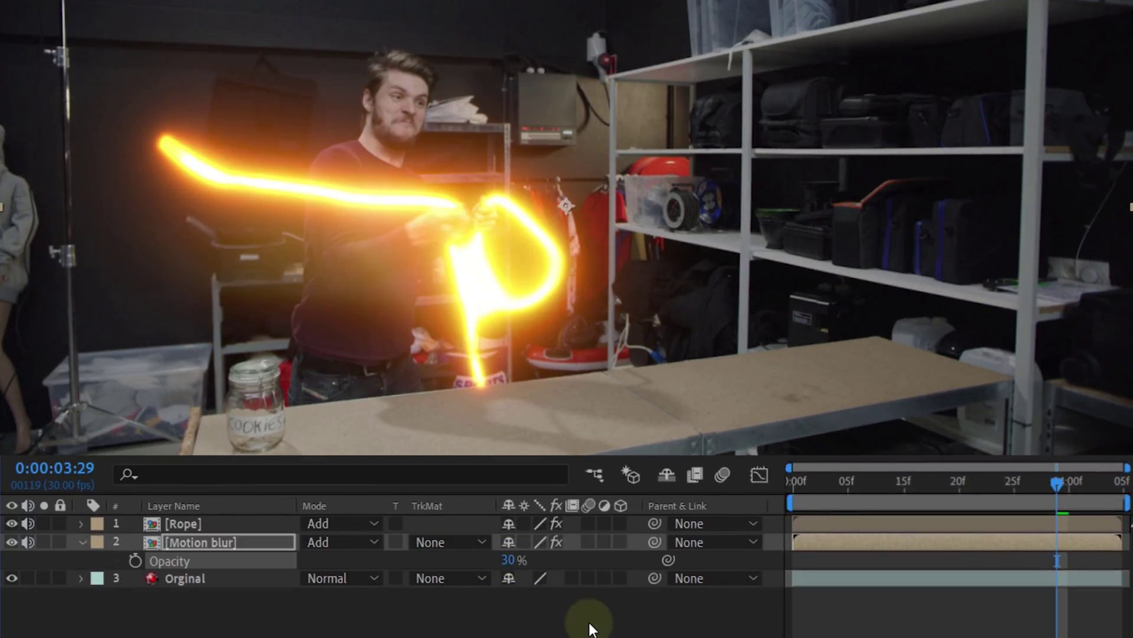
click(136, 559)
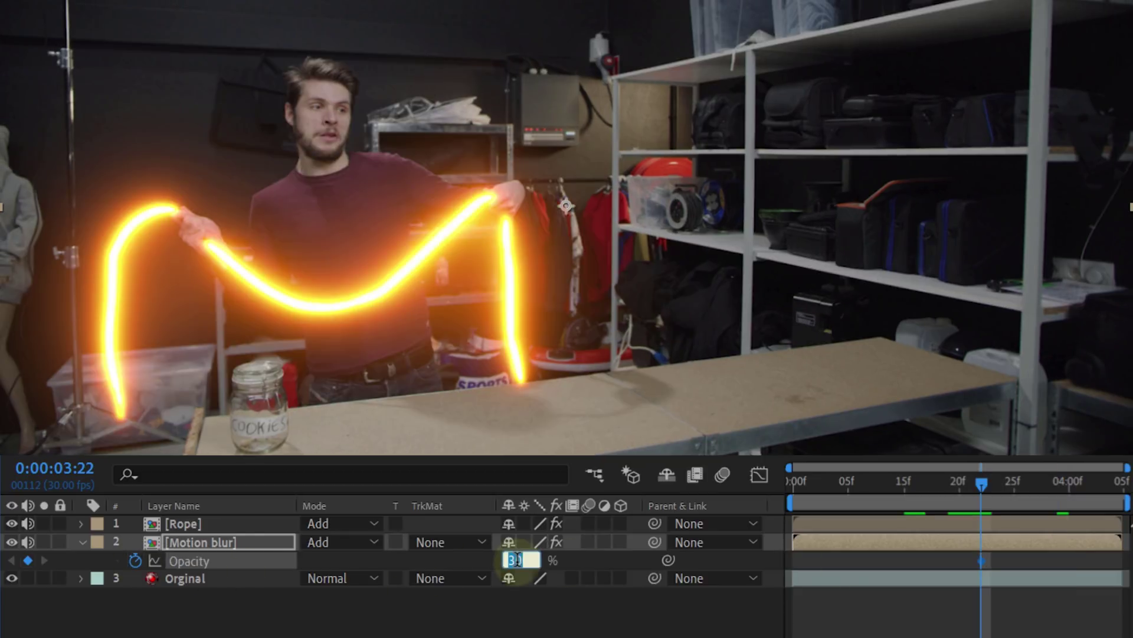
text(0)
key(Return)
- Keyframe the Motion blur layer's opacity at 100% at 0:00:03:27
drag(981, 485, 1030, 487)
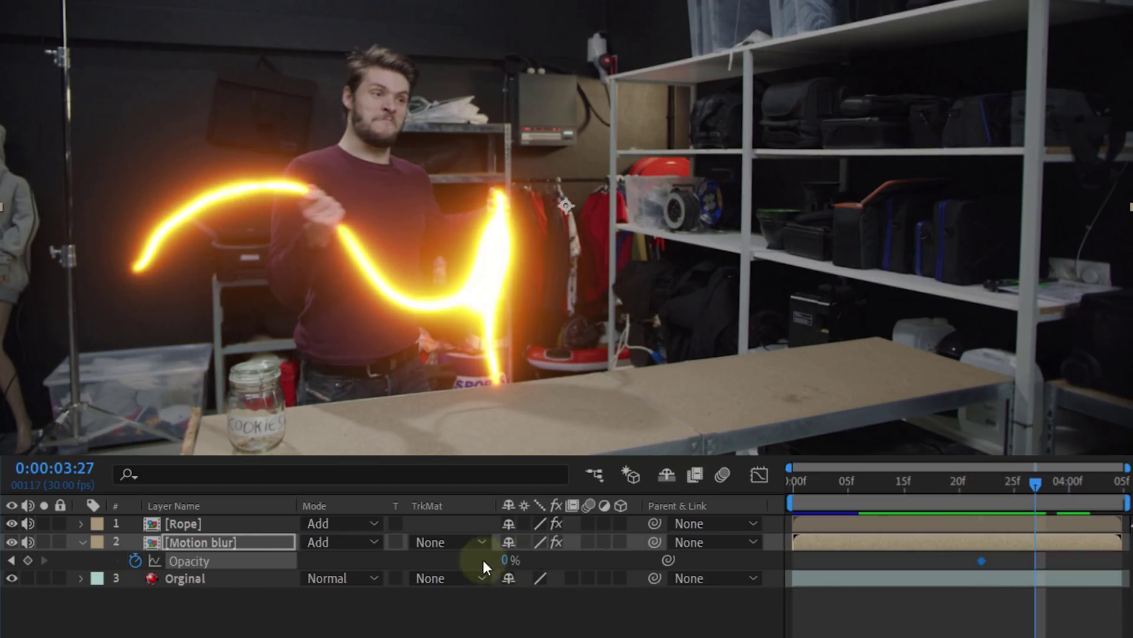
click(509, 560)
text(100)
key(Return)
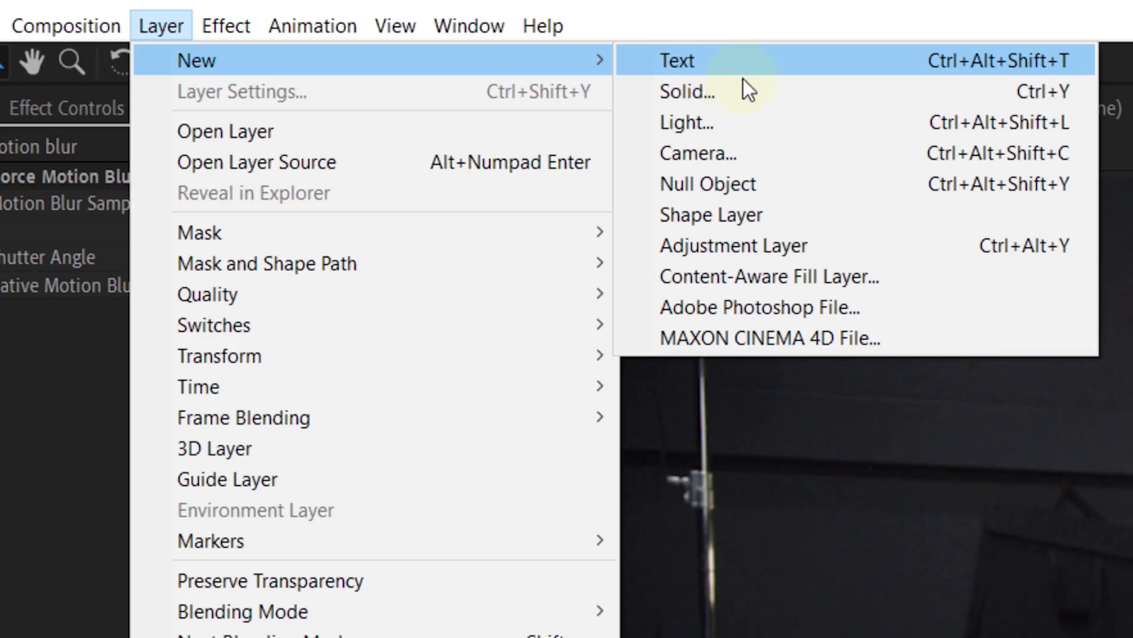
- Create an orange solid above the other layers and shape a soft-edged oval mask on it over the man's upper body
click(756, 94)
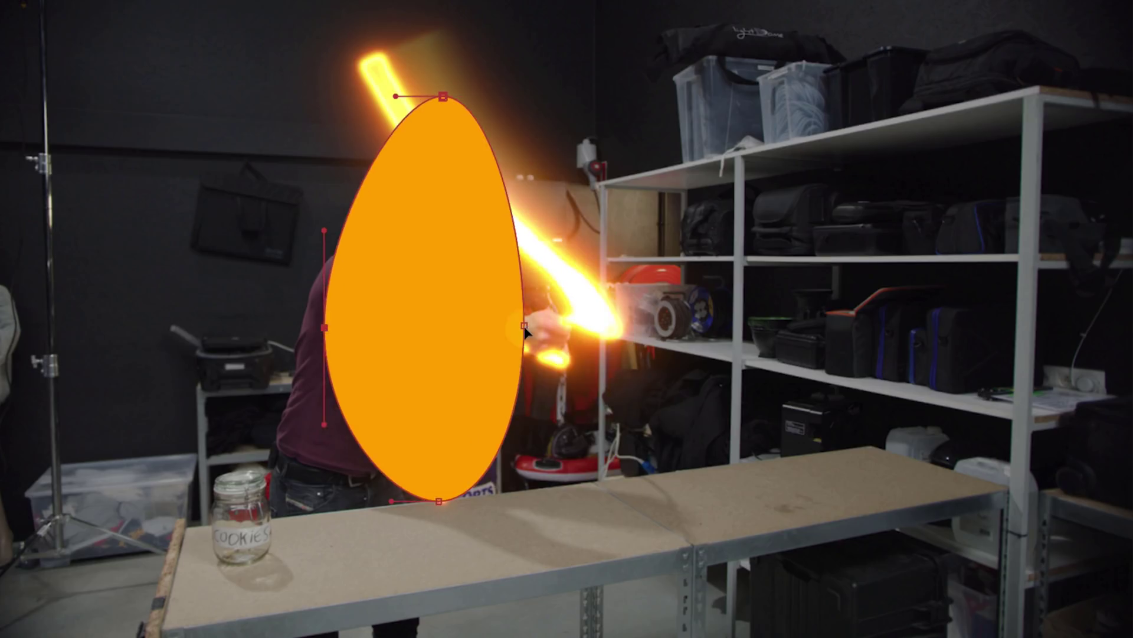
drag(522, 323, 458, 405)
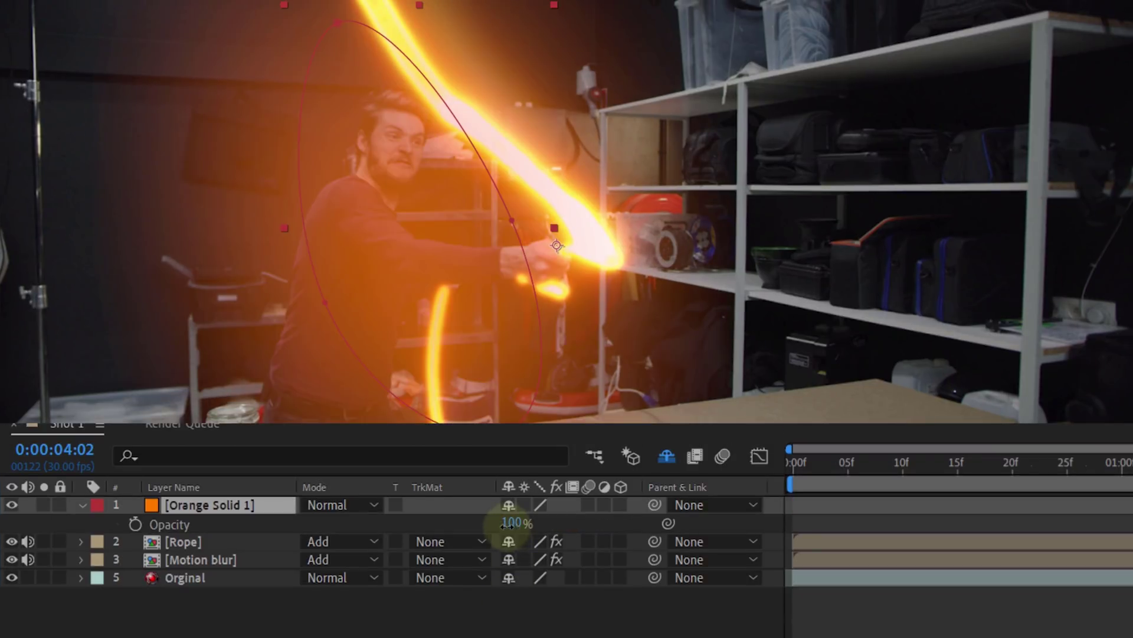
- Set the orange solid's opacity to 14% for a subtle light cast on the man
drag(508, 524, 421, 530)
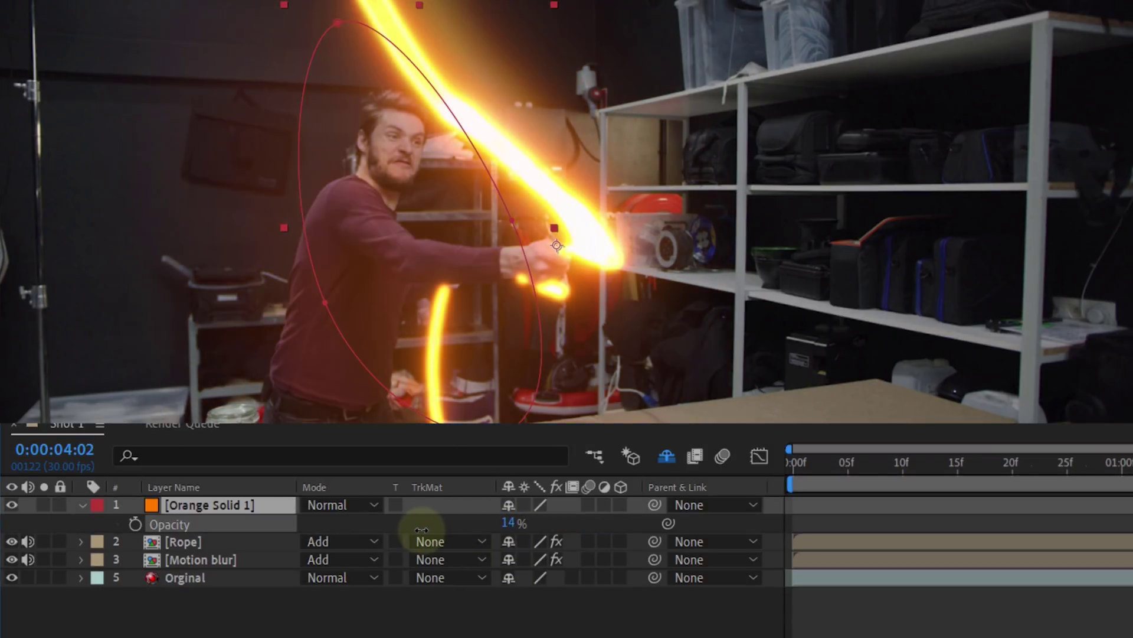